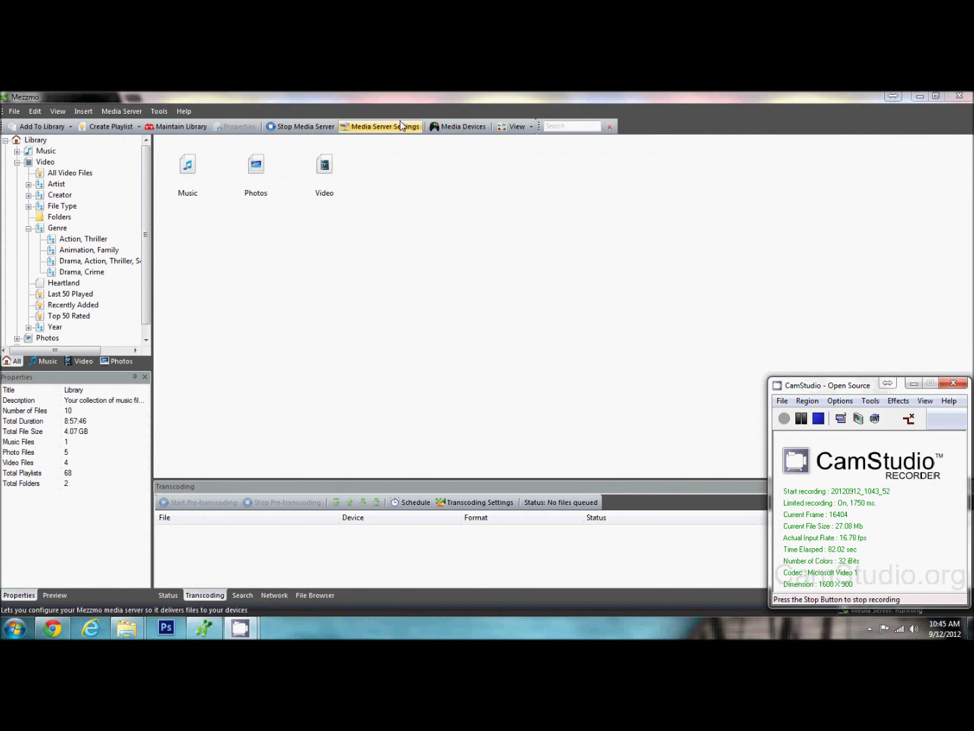
- Add Smurfs_Trailer.avi from the avi folder in DVDS to the media library without assigning it to a playlist
{"action": "left_click", "coordinate": [384, 97]}
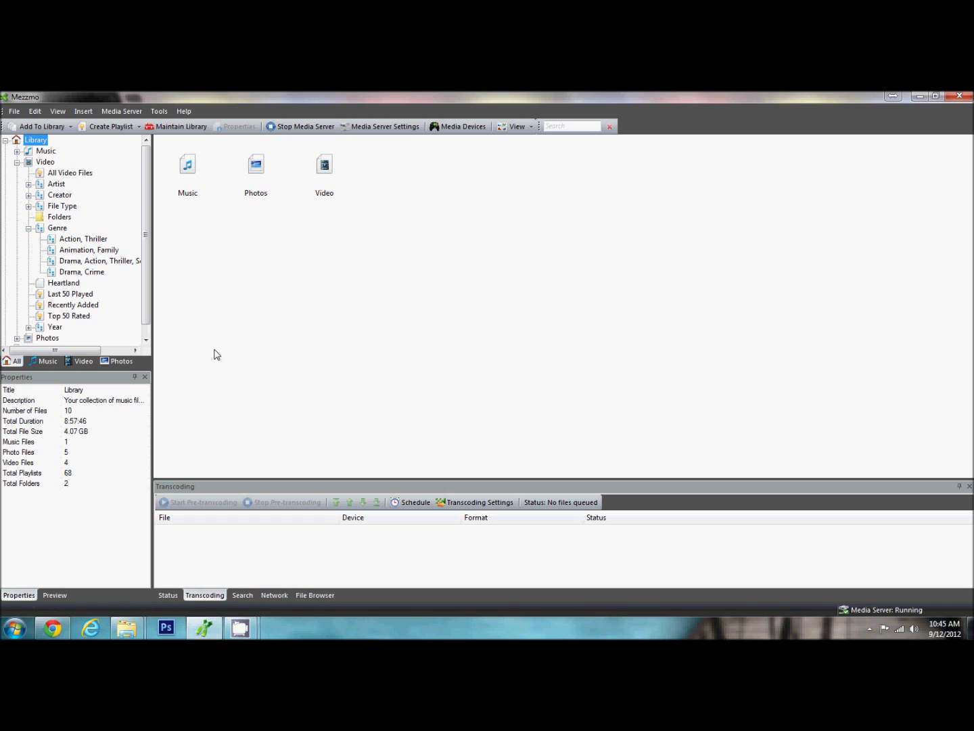
{"action": "left_click", "coordinate": [71, 125]}
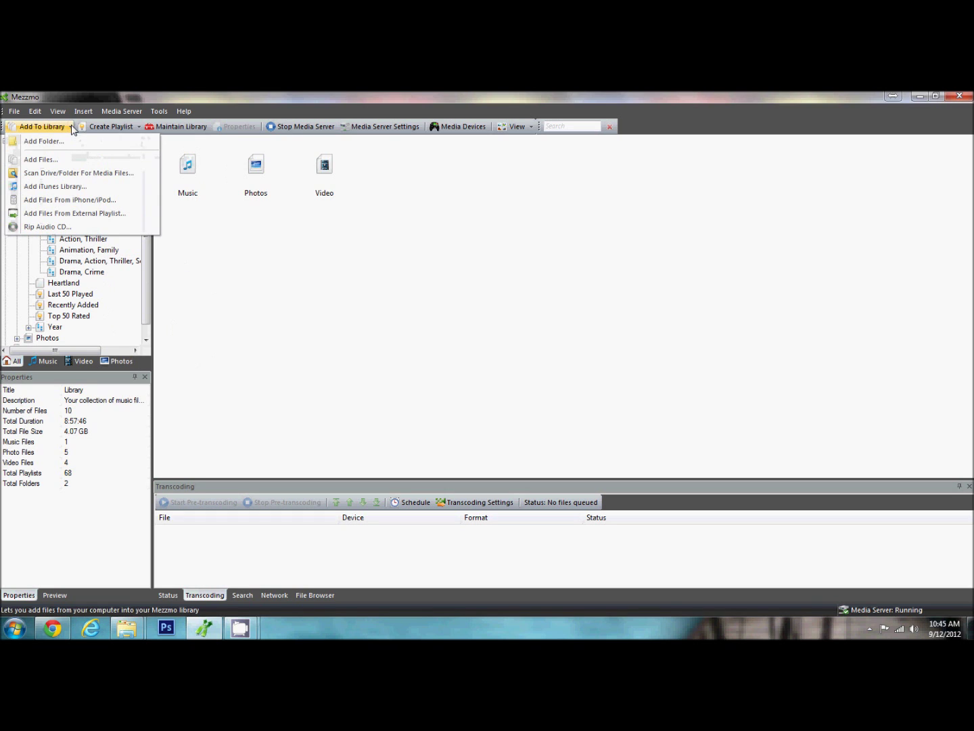
{"action": "left_click", "coordinate": [50, 163]}
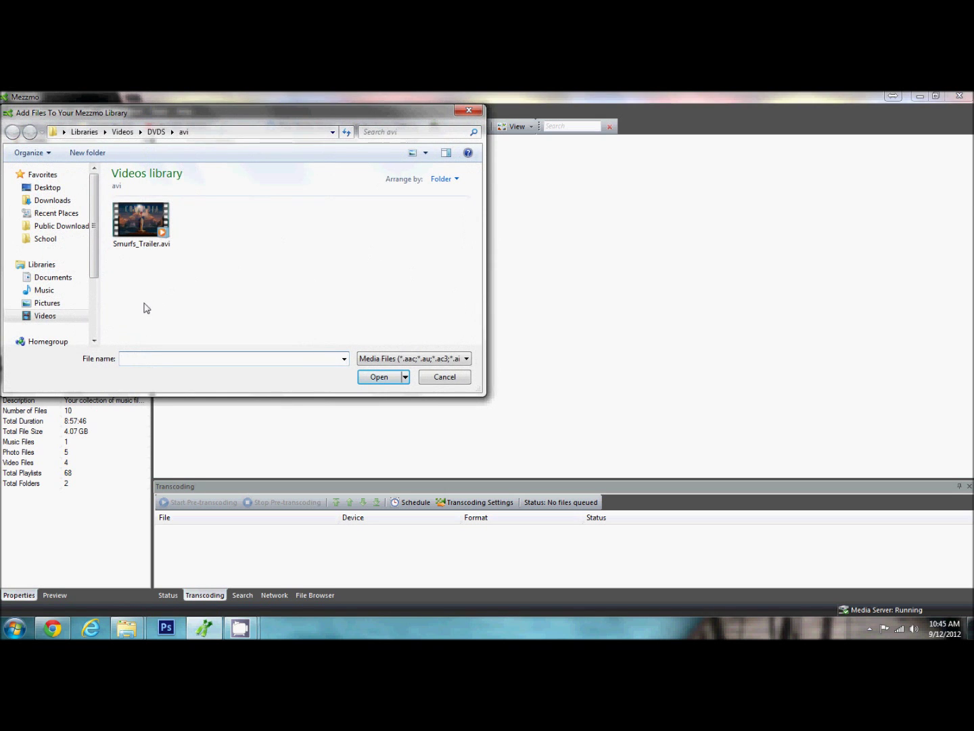
{"action": "left_click", "coordinate": [136, 222]}
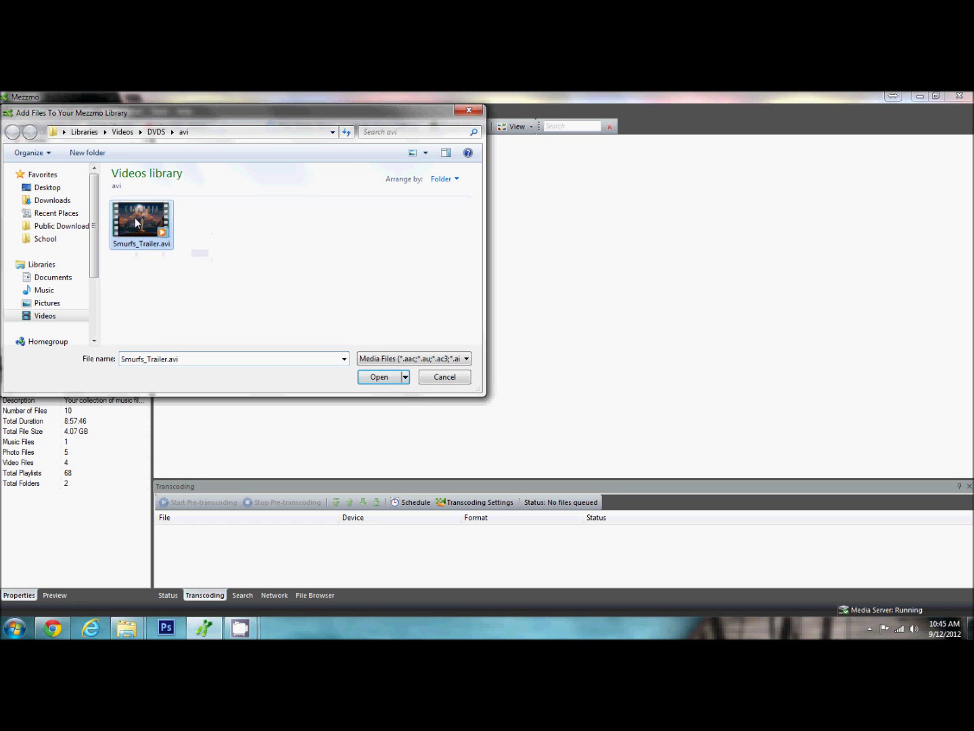
{"action": "left_click", "coordinate": [374, 377]}
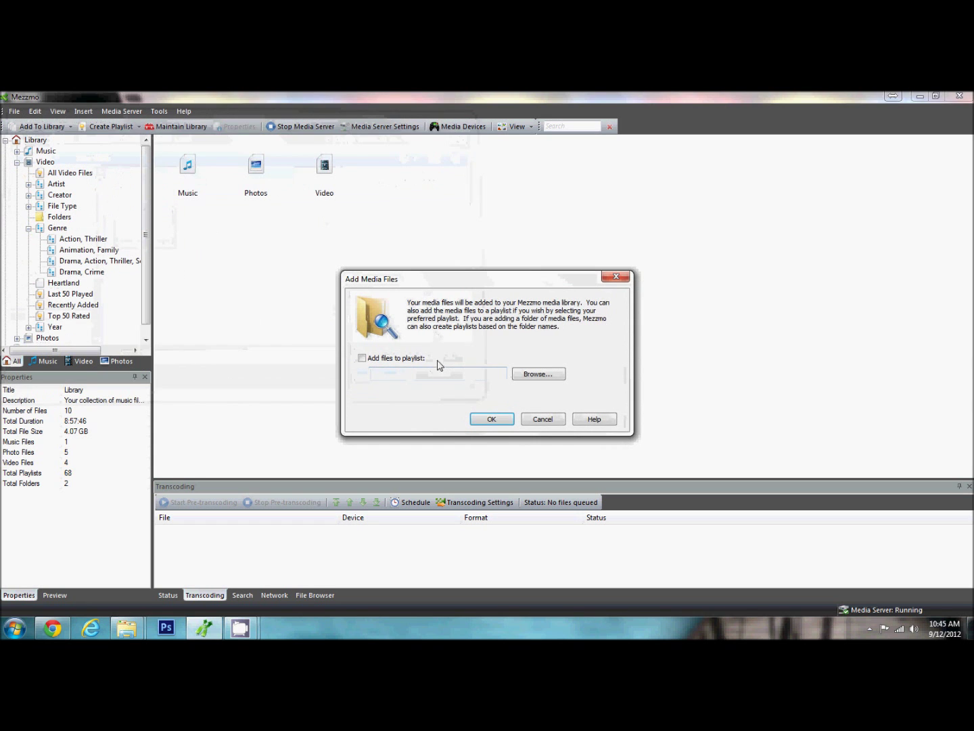
{"action": "left_click", "coordinate": [417, 362]}
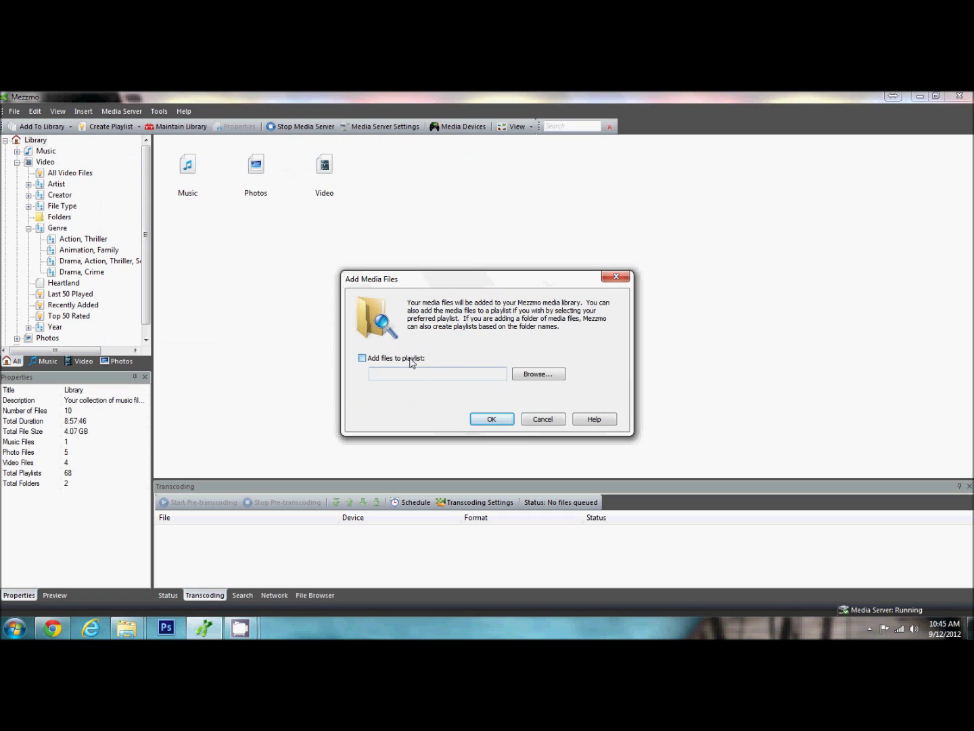
{"action": "left_click", "coordinate": [364, 358]}
{"action": "left_click", "coordinate": [497, 421]}
- In the properties of the ZOOKEEPER.Title40.DVDRip video, search for online metadata with the title "Smurfs"
{"action": "left_click", "coordinate": [70, 174]}
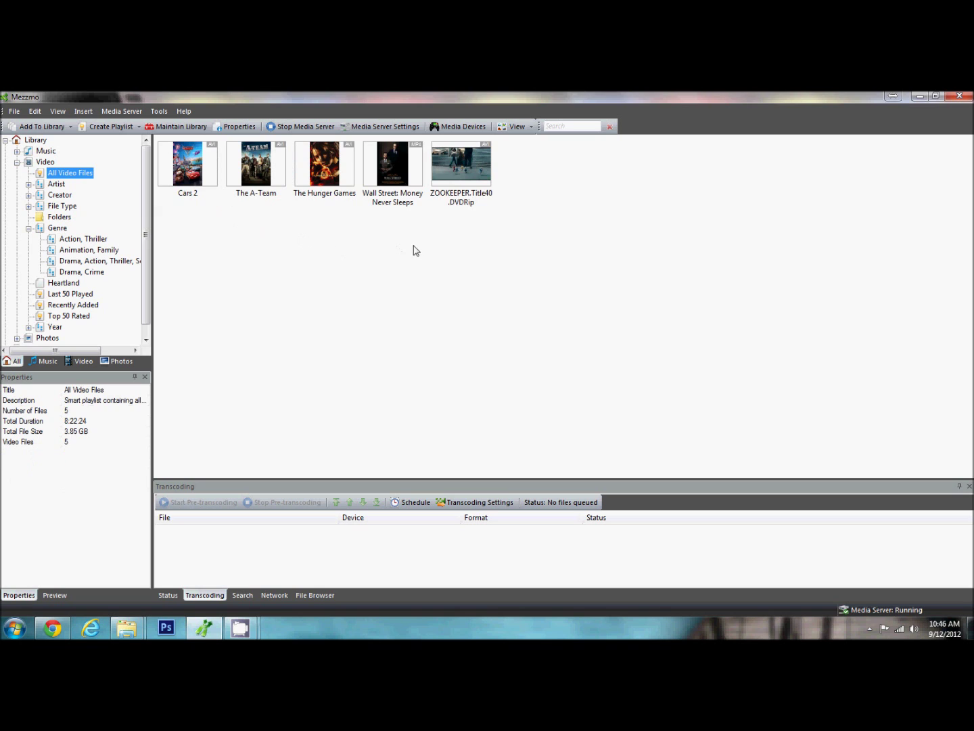
{"action": "left_click", "coordinate": [459, 165]}
{"action": "right_click", "coordinate": [459, 165]}
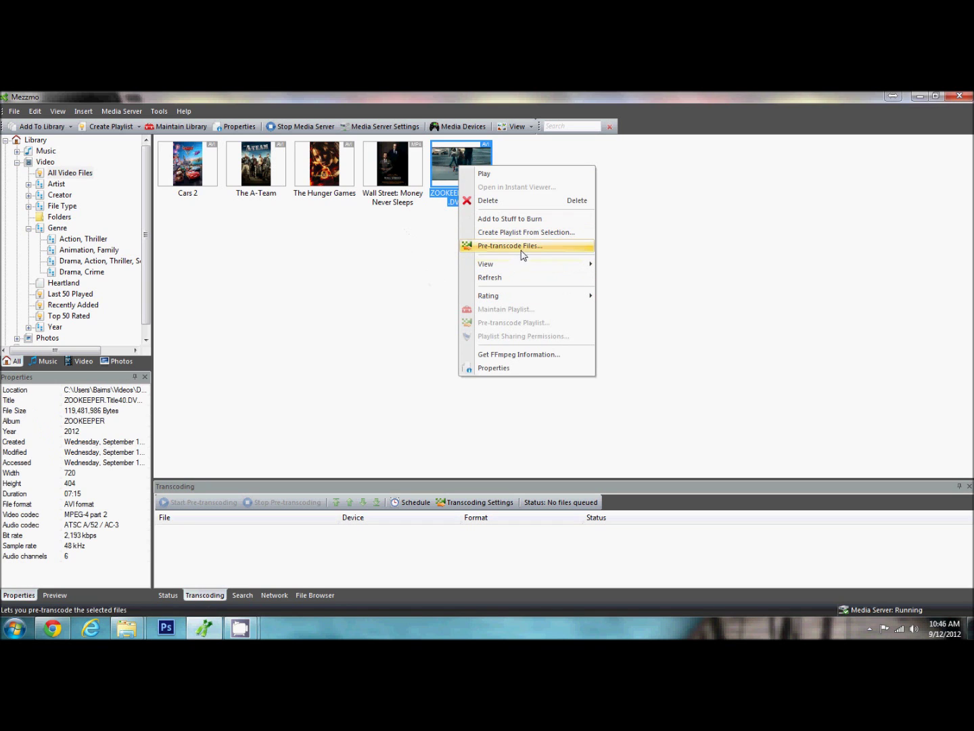
{"action": "left_click", "coordinate": [518, 373]}
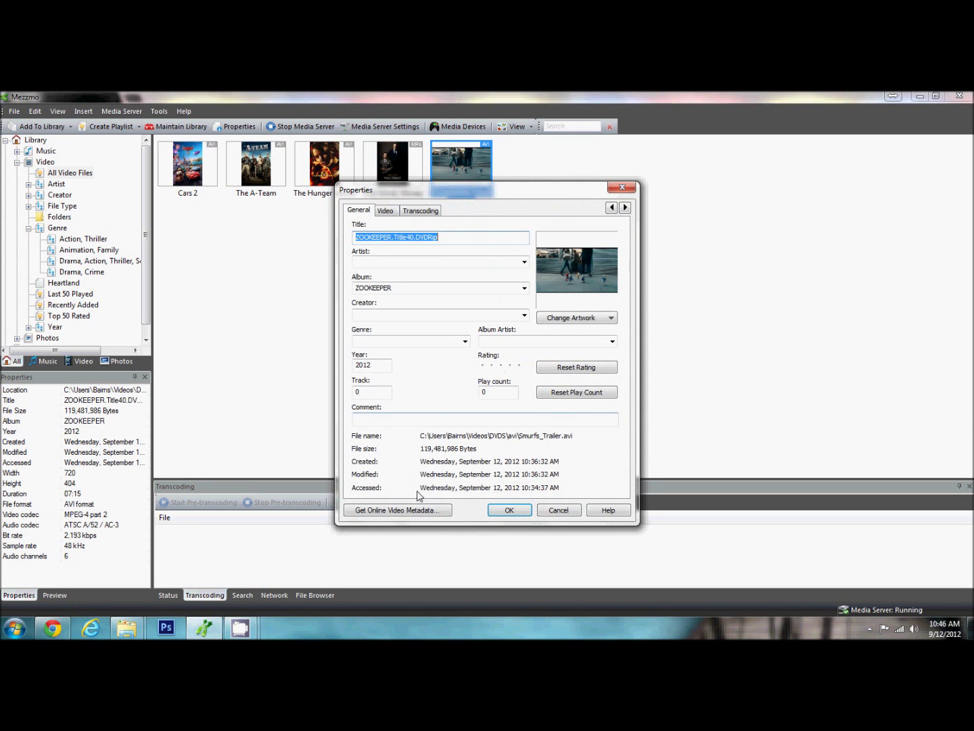
{"action": "left_click", "coordinate": [407, 513]}
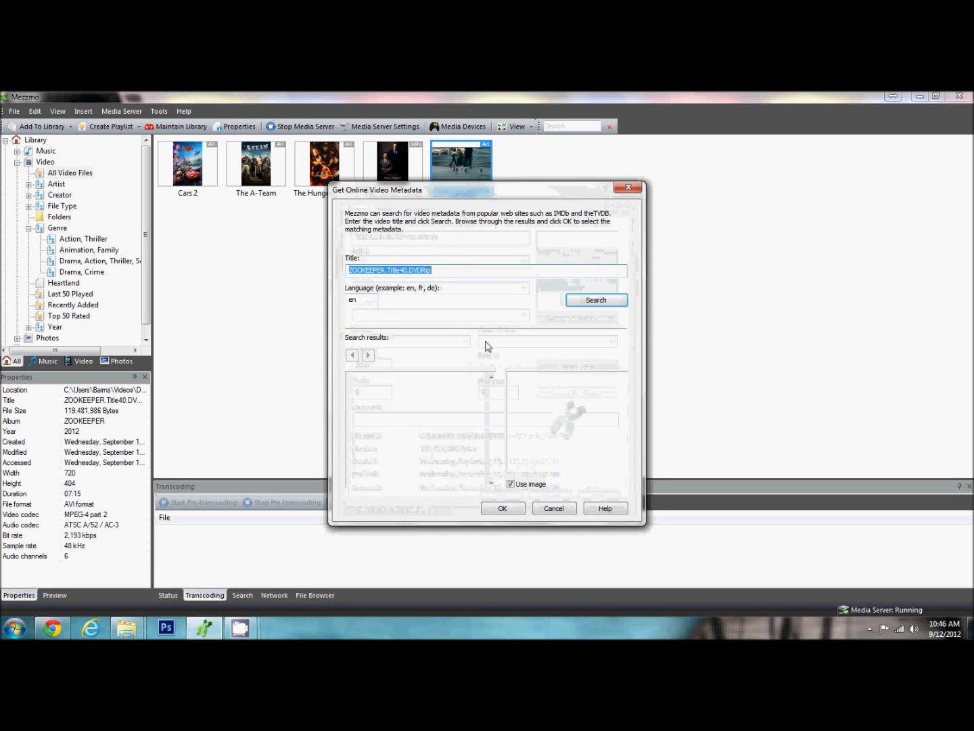
{"action": "type", "text": "Sm"}
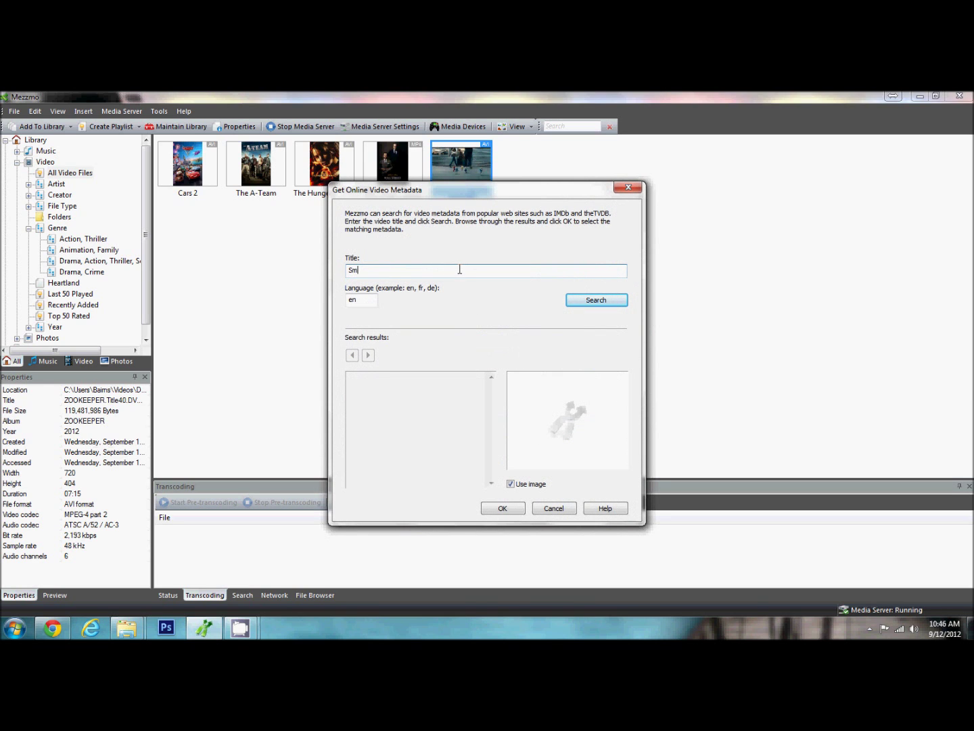
{"action": "type", "text": "urfs"}
{"action": "left_click", "coordinate": [611, 303]}
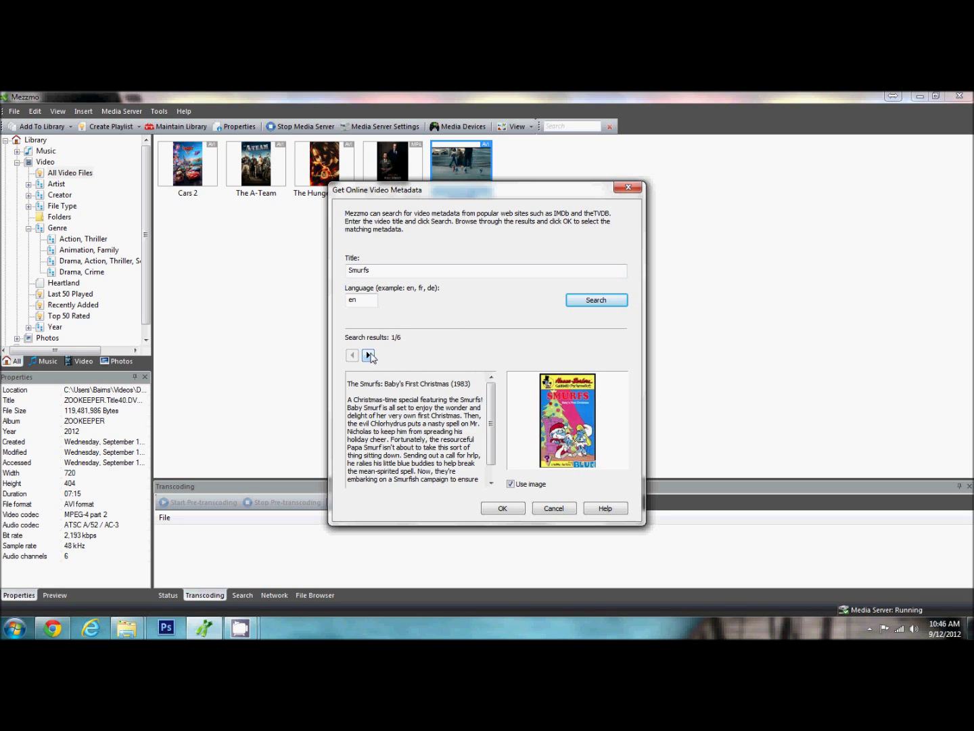
- Apply the metadata and artwork of The Smurfs (2011) from the search results to the video
{"action": "left_click", "coordinate": [368, 355]}
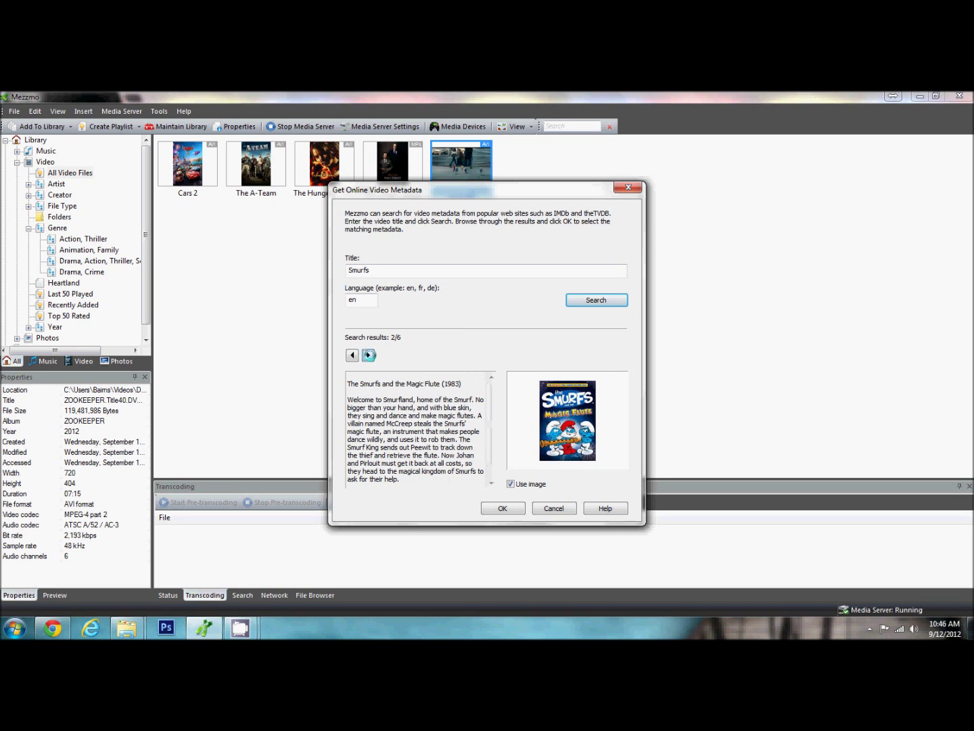
{"action": "left_click", "coordinate": [369, 356]}
{"action": "left_click", "coordinate": [368, 355]}
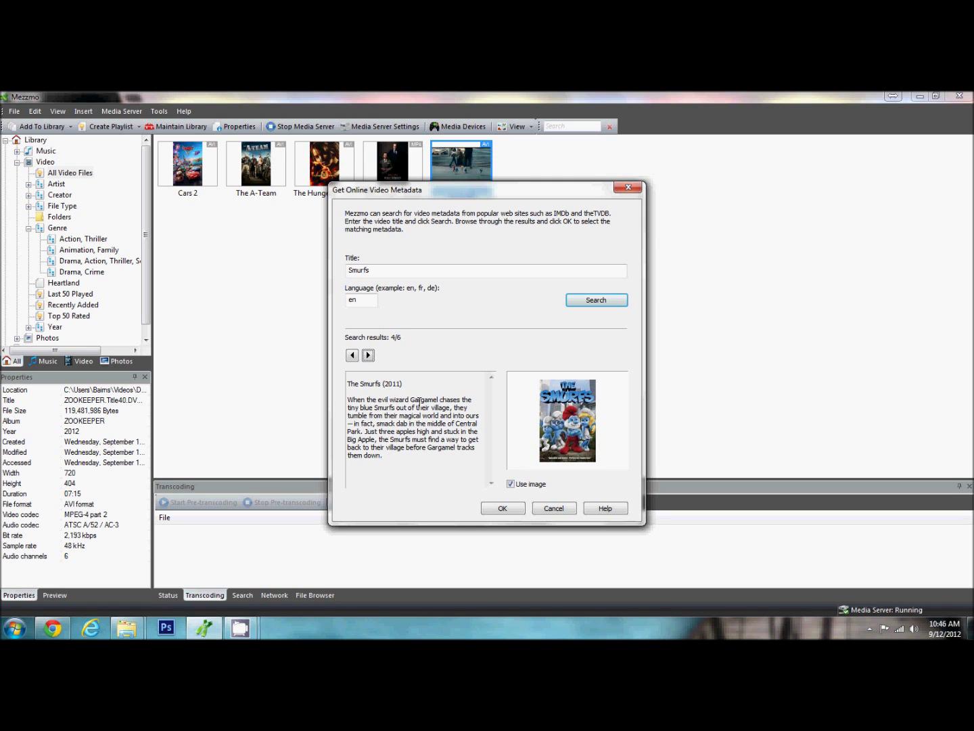
{"action": "left_click", "coordinate": [511, 509]}
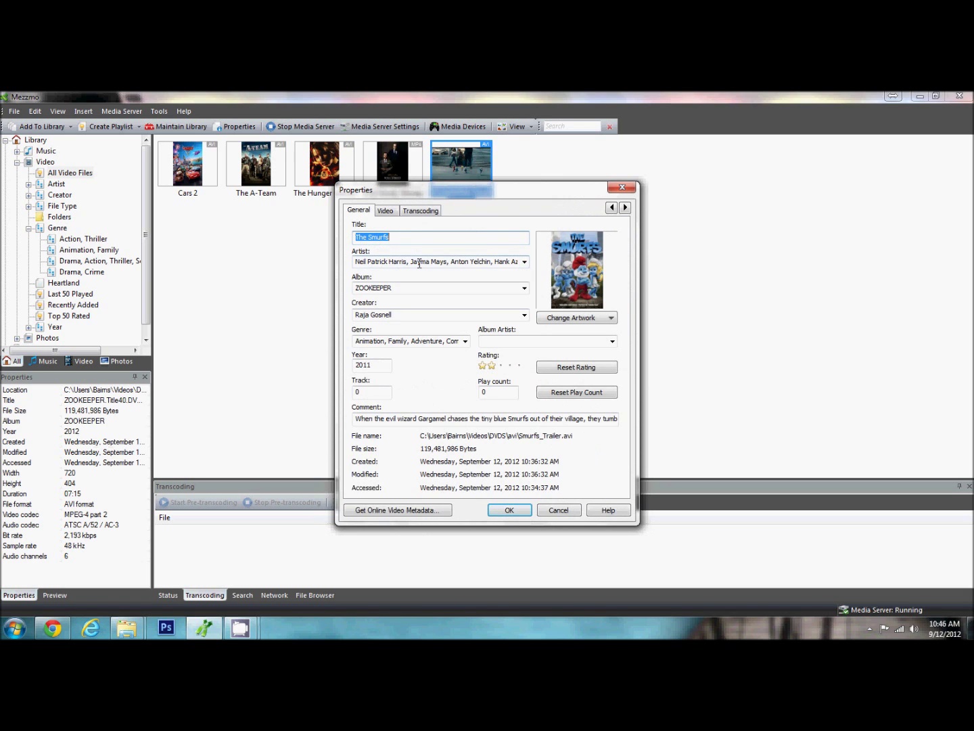
- Clear the video's album name, check its comment through to the end, and save the properties
{"action": "left_click", "coordinate": [515, 284]}
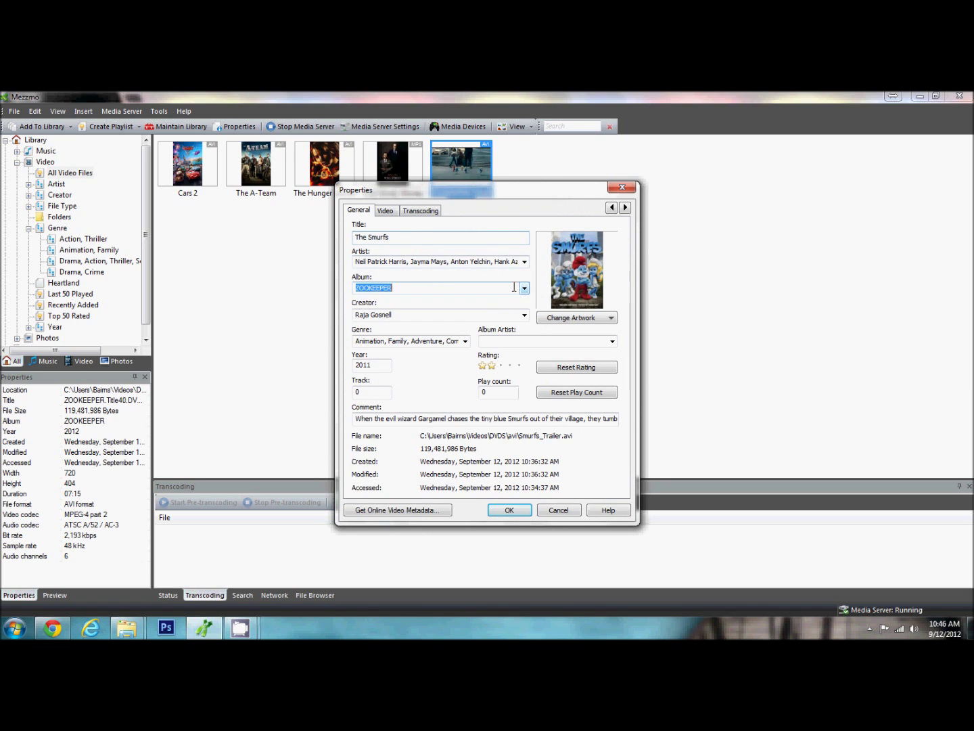
{"action": "key", "text": "BackSpace"}
{"action": "left_click", "coordinate": [524, 289]}
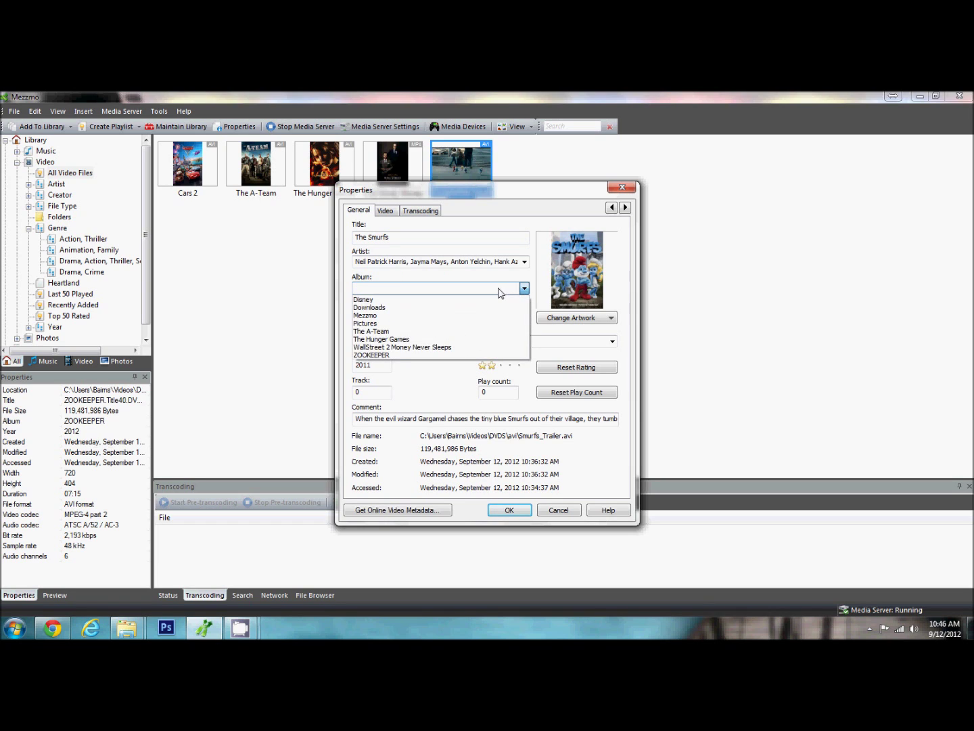
{"action": "left_click", "coordinate": [489, 287]}
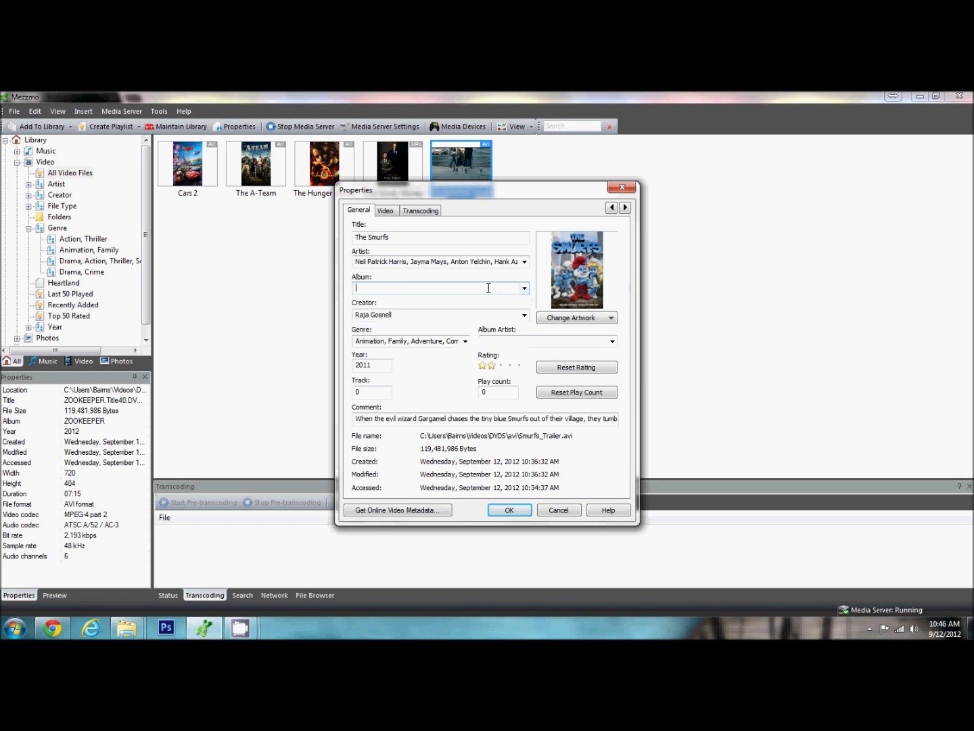
{"action": "left_click", "coordinate": [524, 289]}
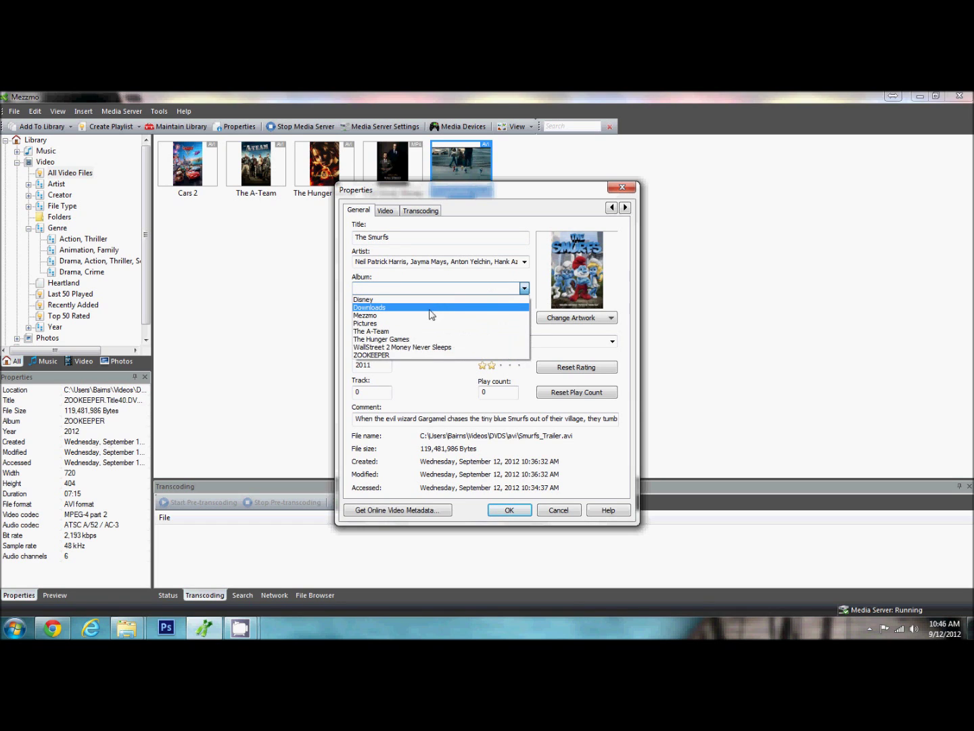
{"action": "left_click", "coordinate": [400, 288]}
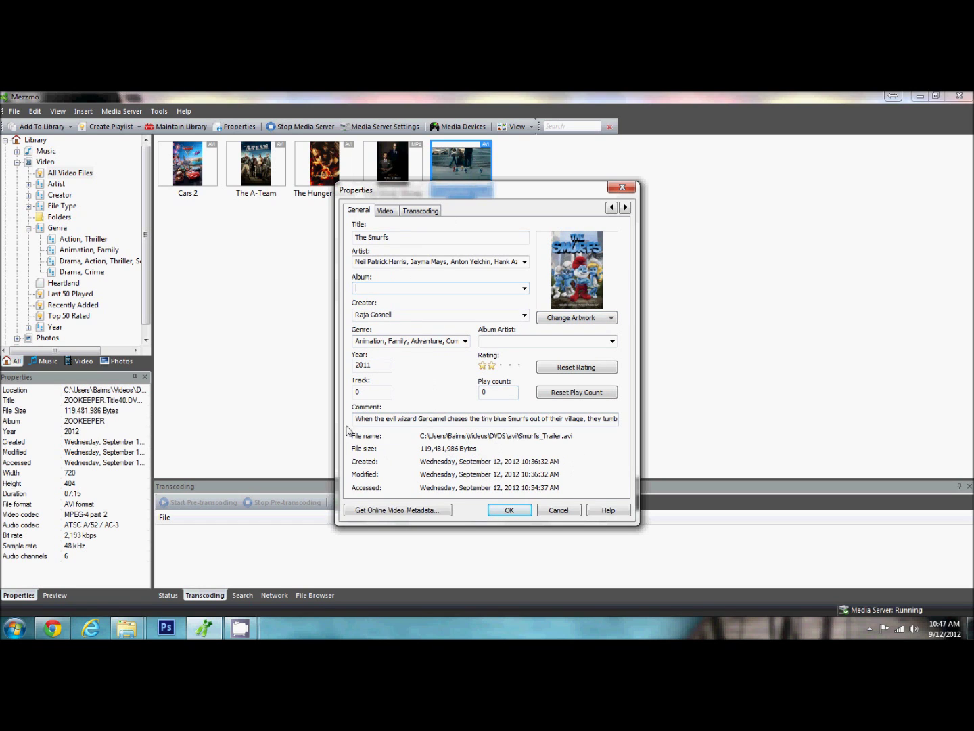
{"action": "left_click_drag", "start_coordinate": [358, 421], "coordinate": [528, 437]}
{"action": "key", "text": "End"}
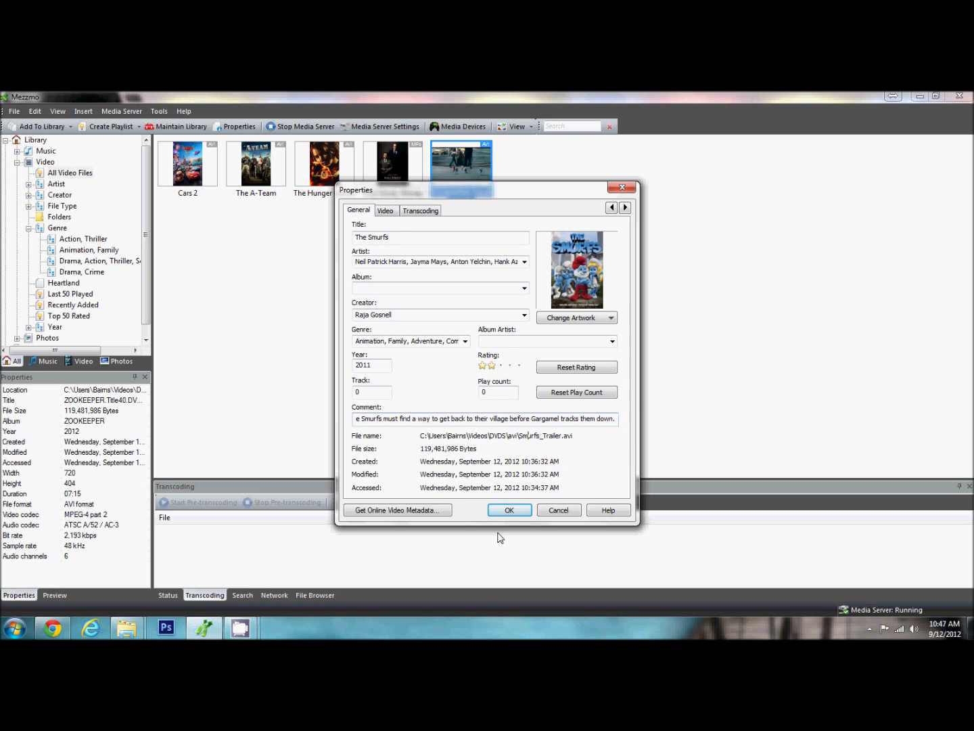
{"action": "left_click", "coordinate": [511, 511]}
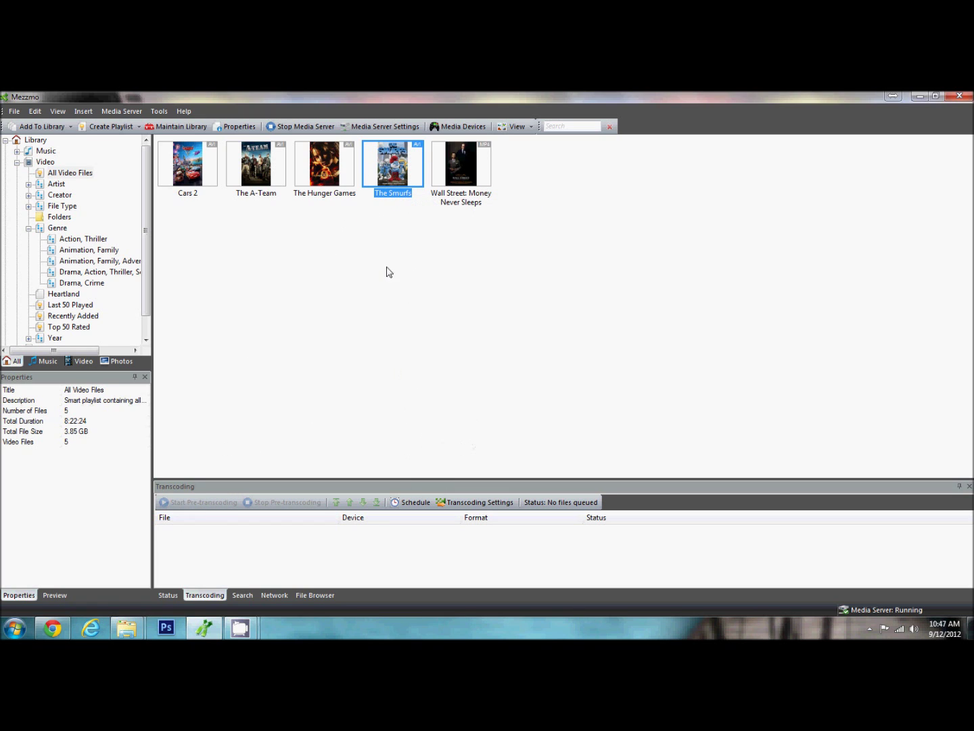
- Open the pre-transcoding options for The Smurfs video
{"action": "right_click", "coordinate": [390, 161]}
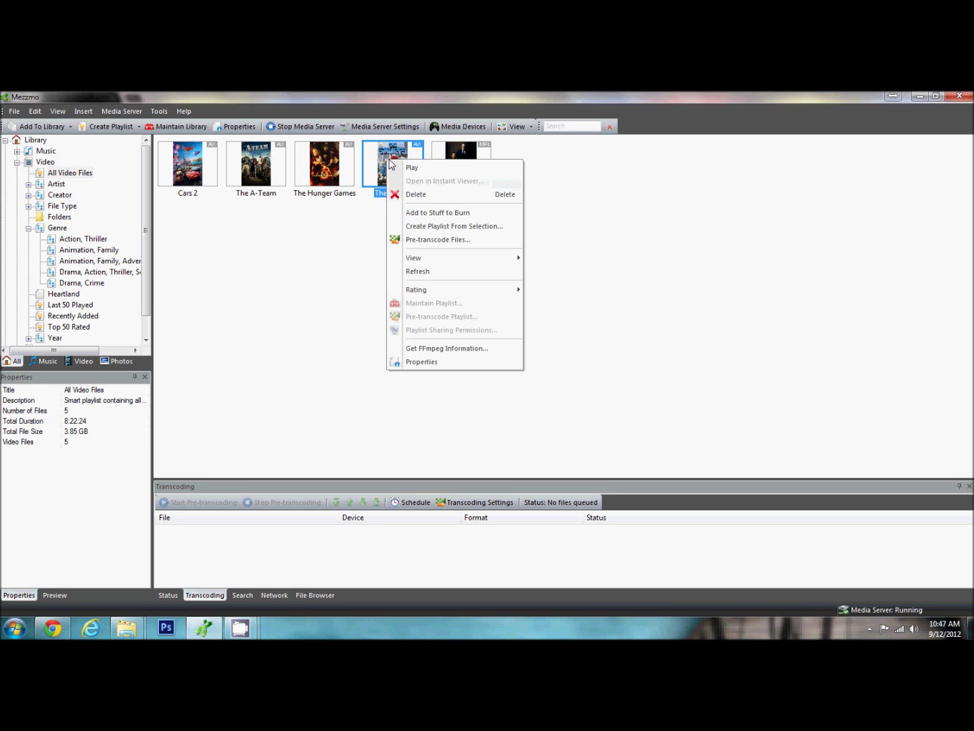
{"action": "left_click", "coordinate": [457, 244]}
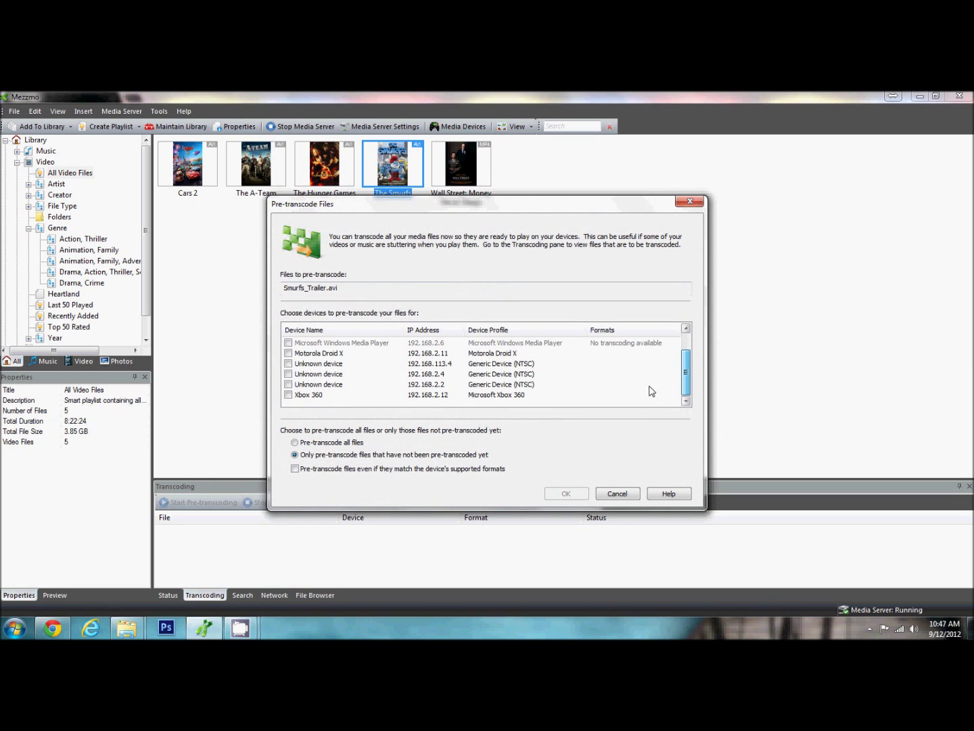
- Try to queue the video for pre-transcoding to asf (wmv2, wmav2) for the Xbox 360, and deselect that device
{"action": "left_click", "coordinate": [288, 394]}
{"action": "left_click", "coordinate": [603, 398]}
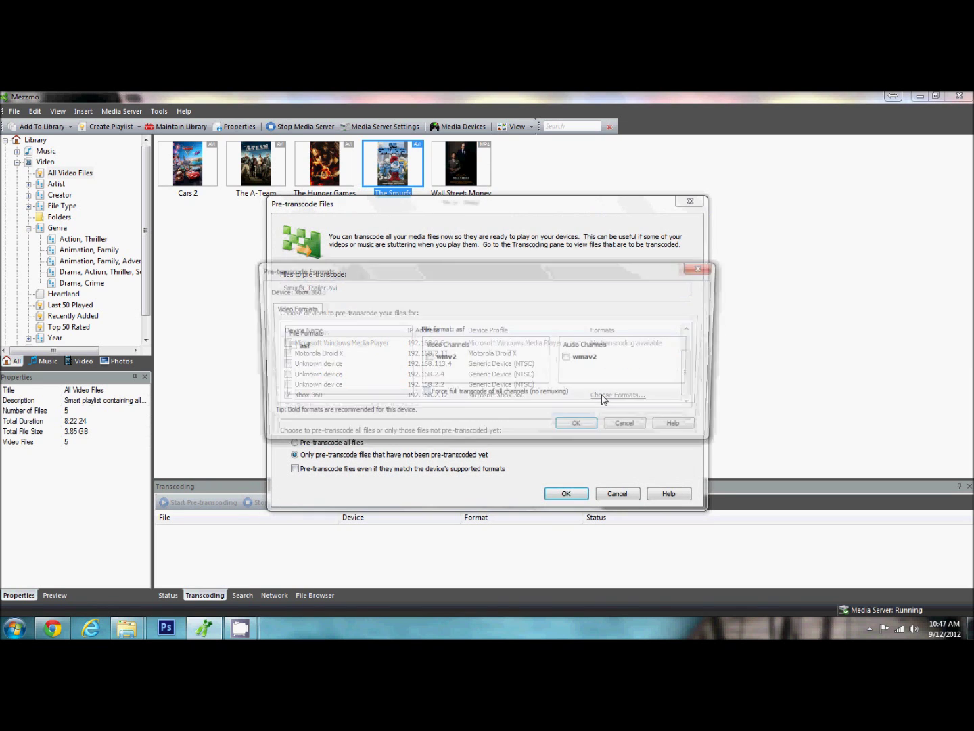
{"action": "left_click", "coordinate": [332, 344]}
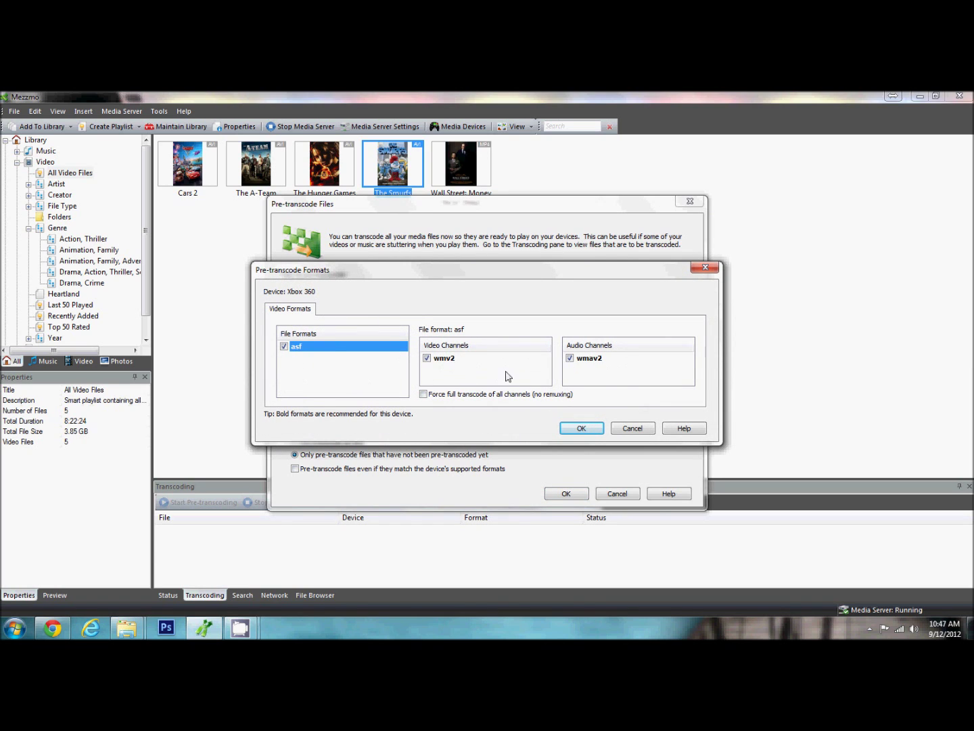
{"action": "left_click", "coordinate": [582, 429]}
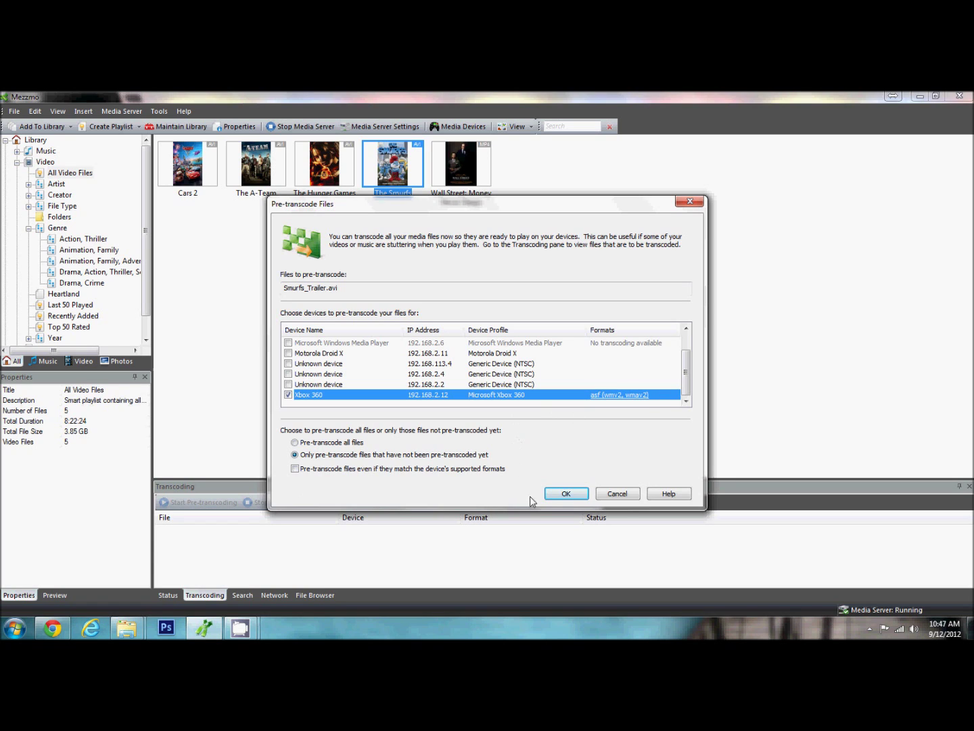
{"action": "left_click", "coordinate": [565, 493]}
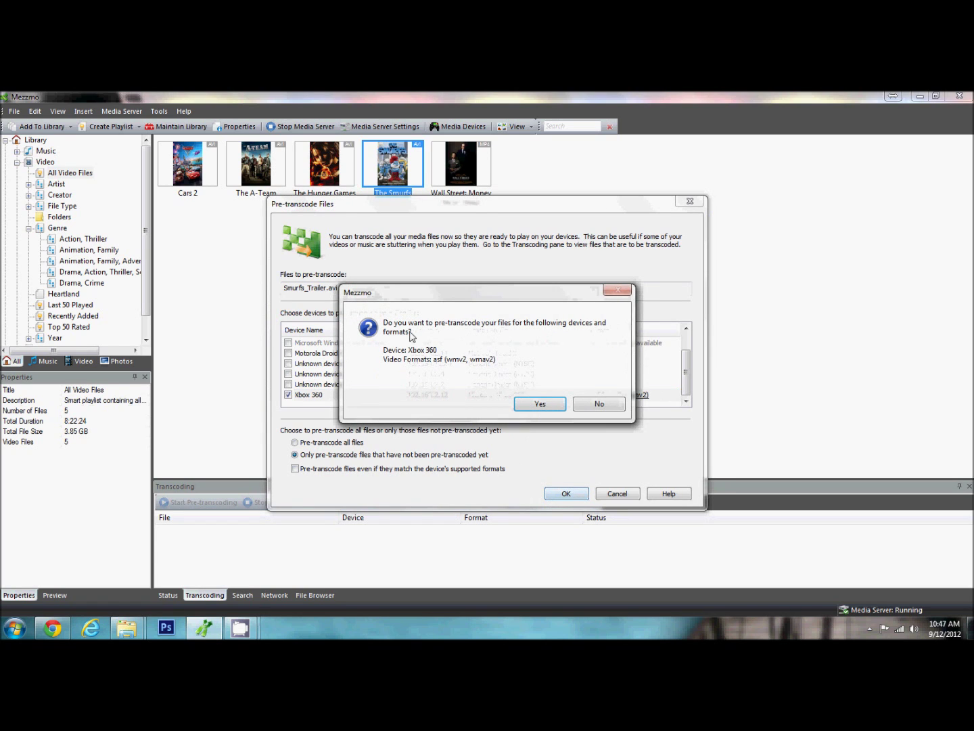
{"action": "left_click", "coordinate": [544, 410]}
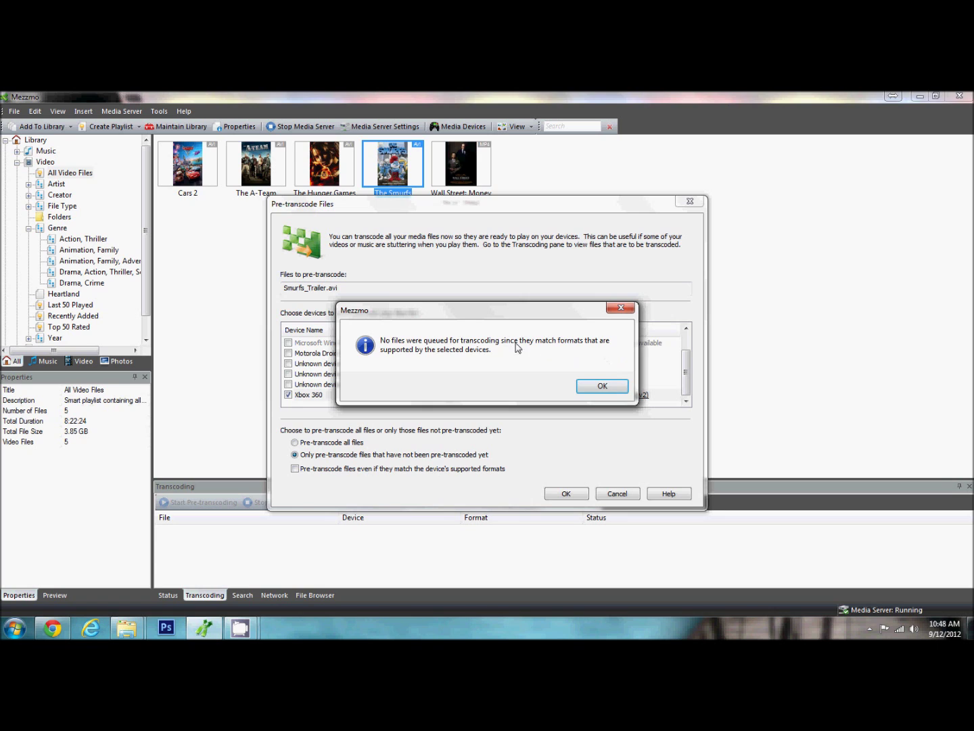
{"action": "left_click", "coordinate": [601, 386]}
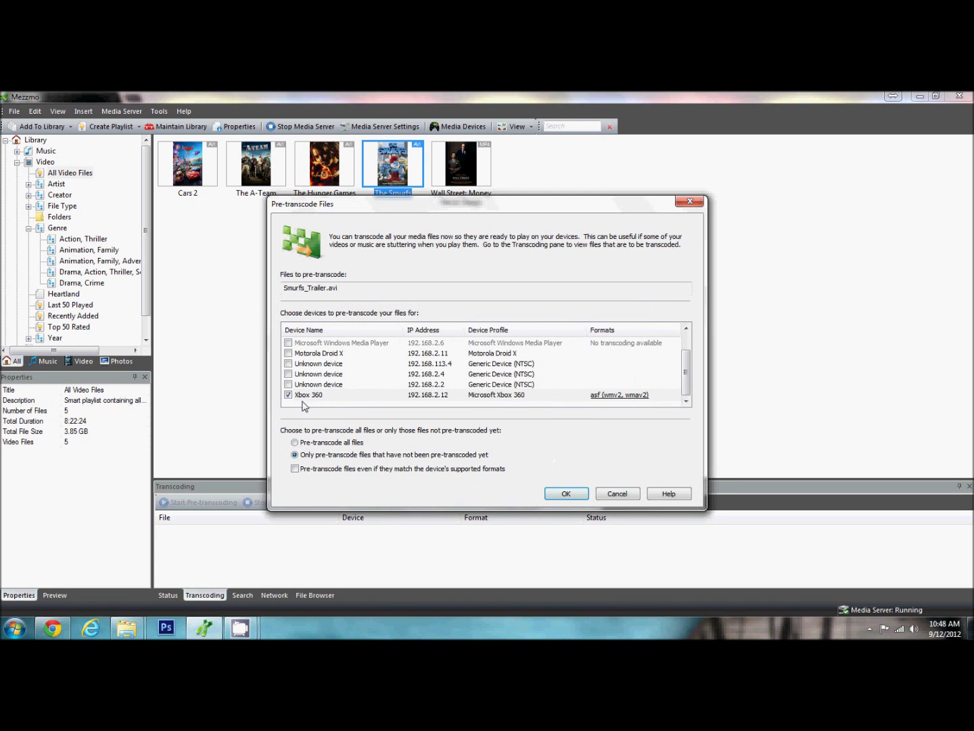
{"action": "left_click", "coordinate": [289, 395]}
- Queue the video for pre-transcoding to mpeg (NTSC) with mpeg2video and ac3 channels for the Mezzmo device
{"action": "scroll", "coordinate": [412, 384], "scroll_direction": "up", "scroll_amount": 2}
{"action": "left_click", "coordinate": [289, 343]}
{"action": "left_click", "coordinate": [618, 344]}
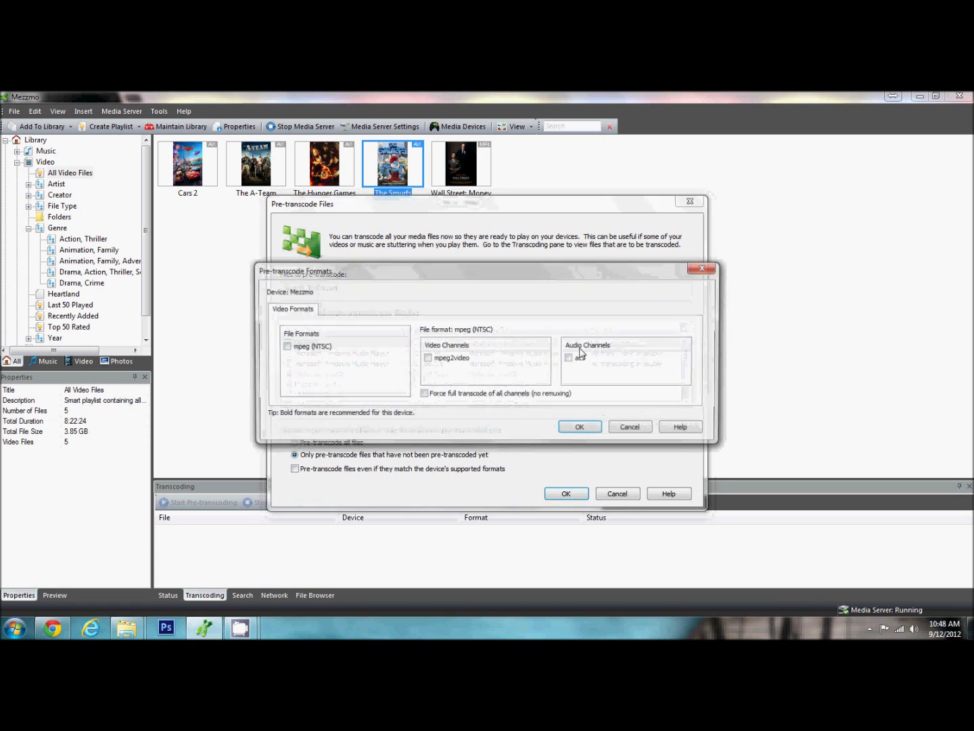
{"action": "left_click", "coordinate": [287, 348]}
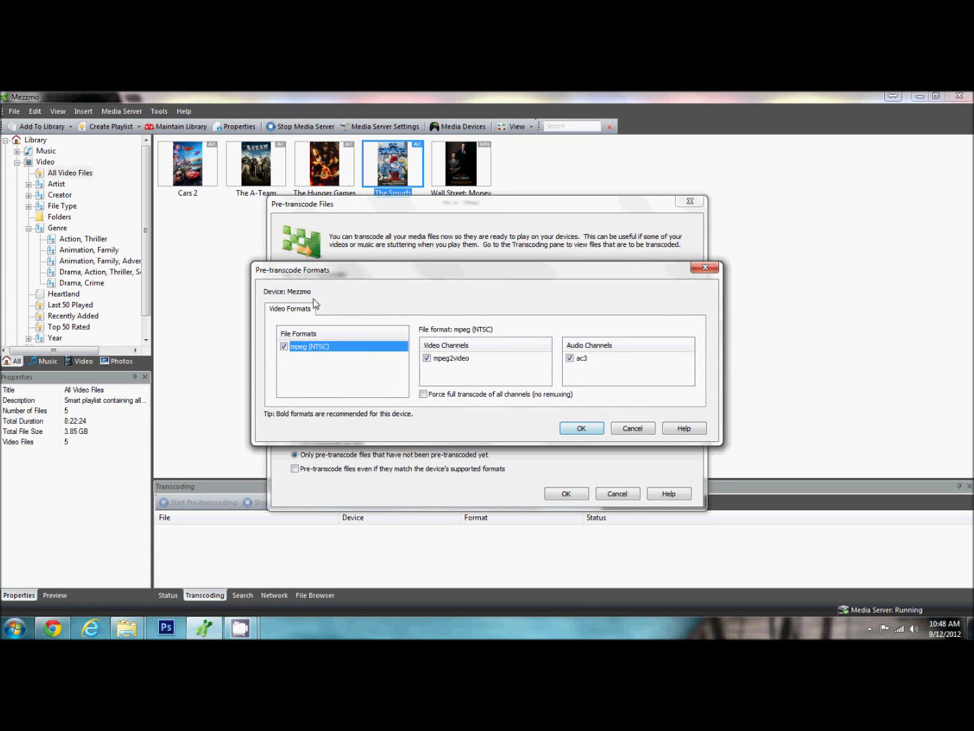
{"action": "mouse_move", "coordinate": [328, 271]}
{"action": "left_mouse_down"}
{"action": "mouse_move", "coordinate": [350, 449]}
{"action": "mouse_move", "coordinate": [371, 264]}
{"action": "mouse_move", "coordinate": [313, 266]}
{"action": "left_mouse_up"}
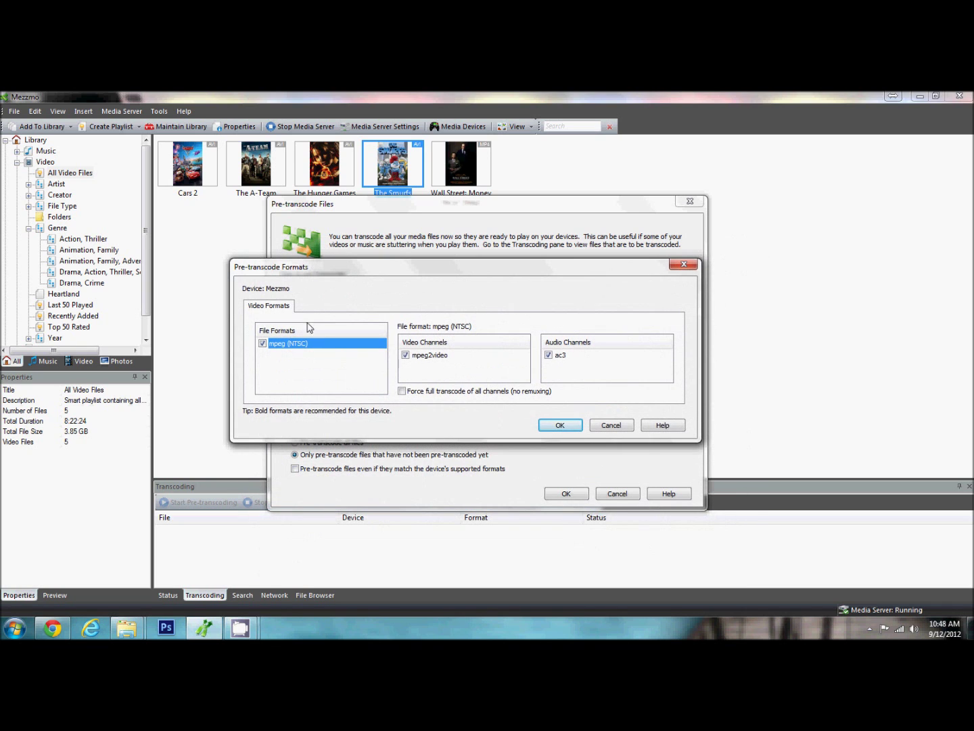
{"action": "left_click", "coordinate": [559, 425]}
{"action": "left_click", "coordinate": [568, 493]}
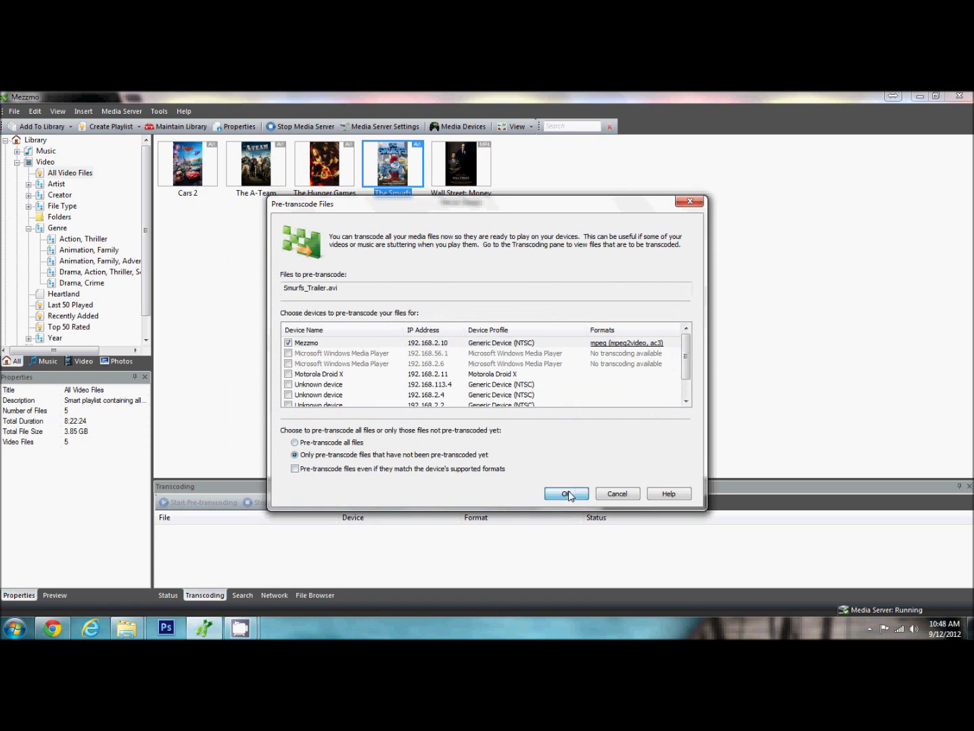
{"action": "left_click", "coordinate": [541, 405]}
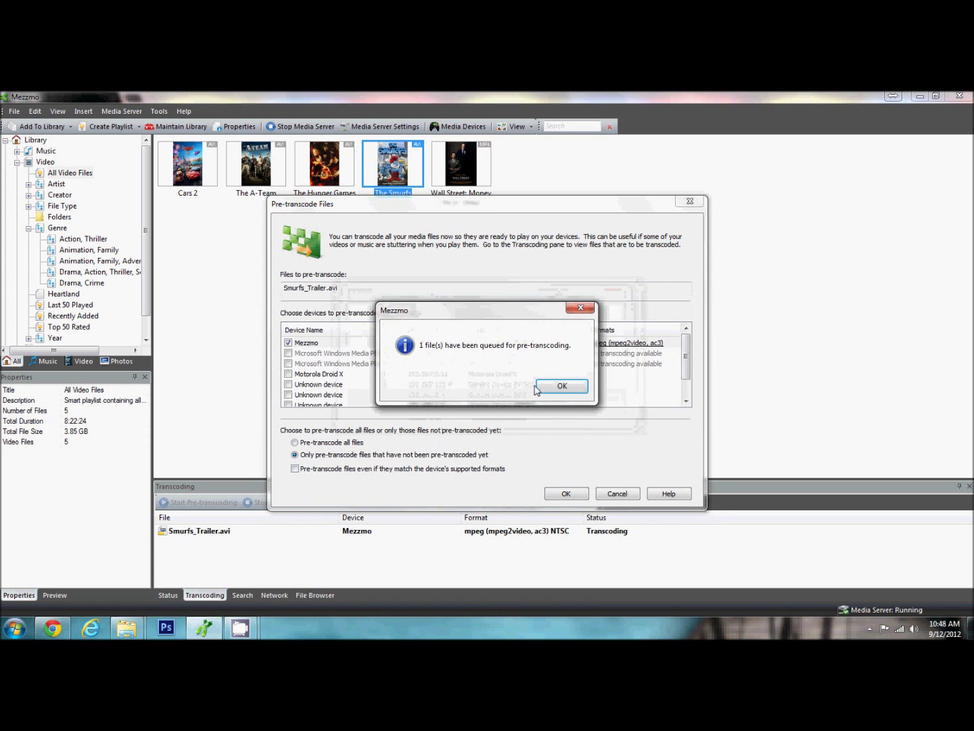
- Acknowledge the pre-transcoding notice and show the video library grouped by genre
{"action": "left_click", "coordinate": [562, 386]}
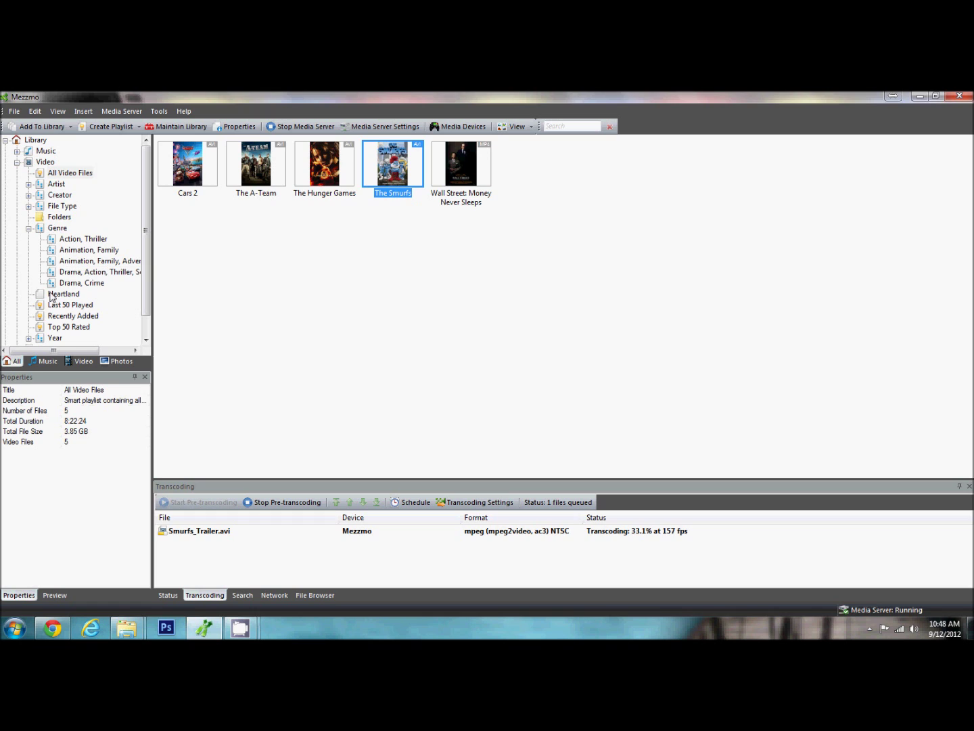
{"action": "left_click_drag", "start_coordinate": [150, 246], "coordinate": [149, 213]}
{"action": "left_click", "coordinate": [60, 229]}
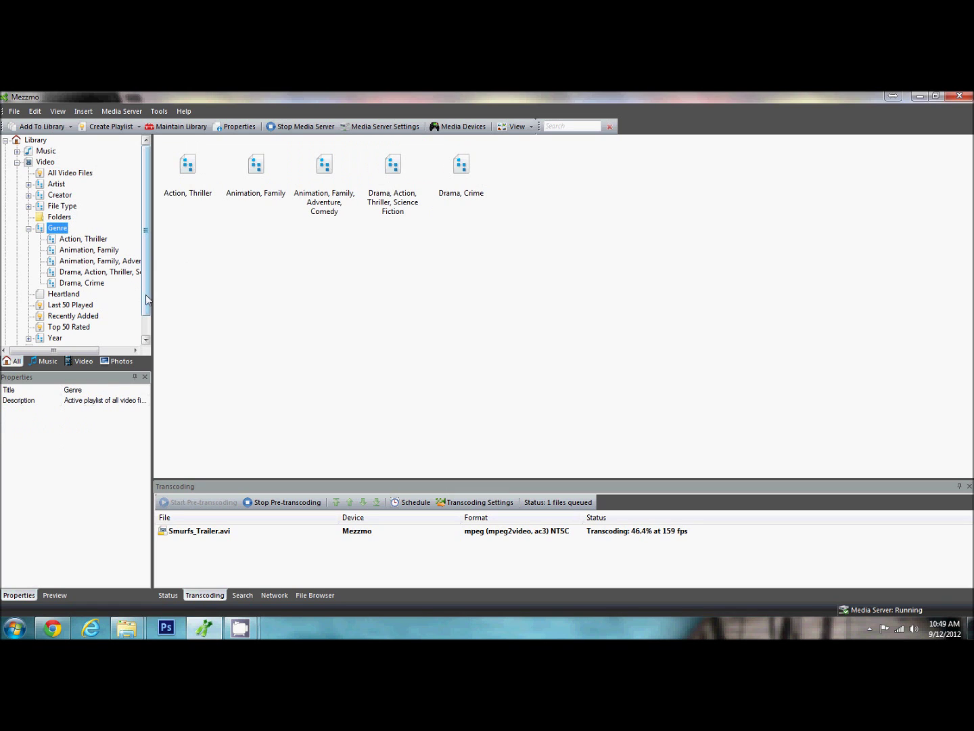
- Show the recently added videos and expand the year grouping of the video library
{"action": "scroll", "coordinate": [143, 298], "scroll_direction": "down", "scroll_amount": 1}
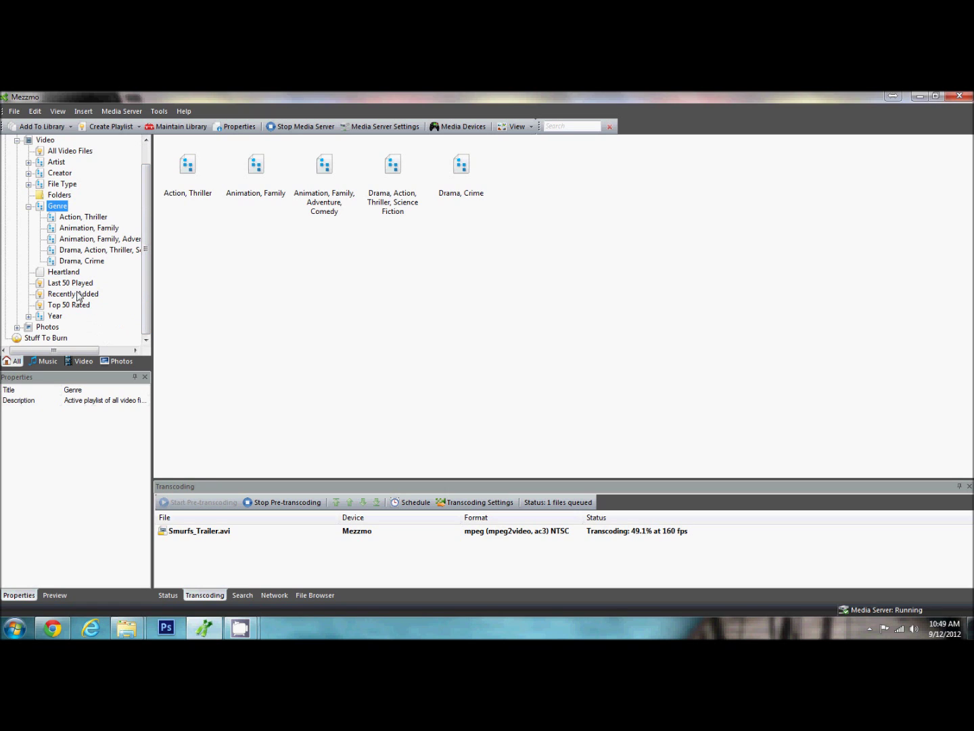
{"action": "left_click", "coordinate": [95, 294]}
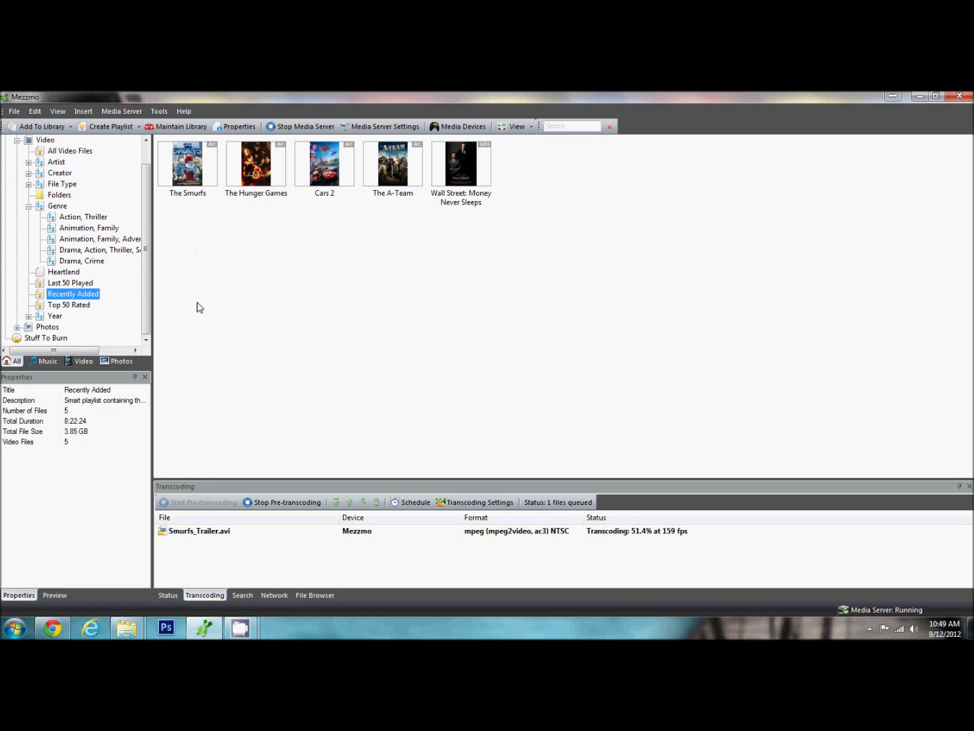
{"action": "left_click", "coordinate": [30, 315]}
{"action": "scroll", "coordinate": [149, 312], "scroll_direction": "down", "scroll_amount": 1}
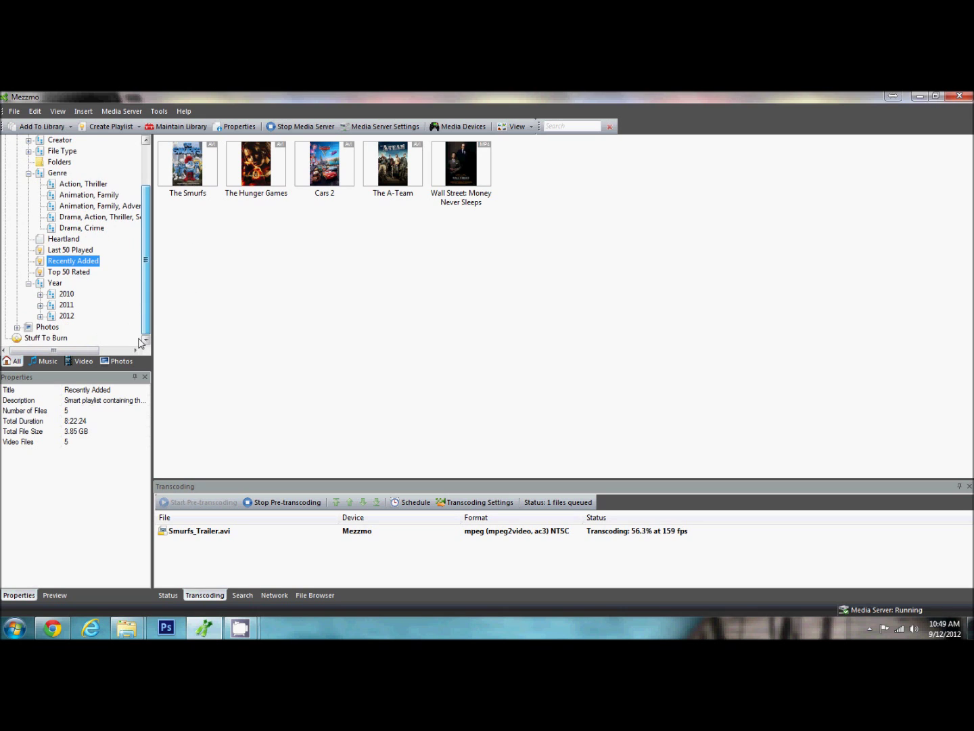
{"action": "scroll", "coordinate": [149, 312], "scroll_direction": "up", "scroll_amount": 2}
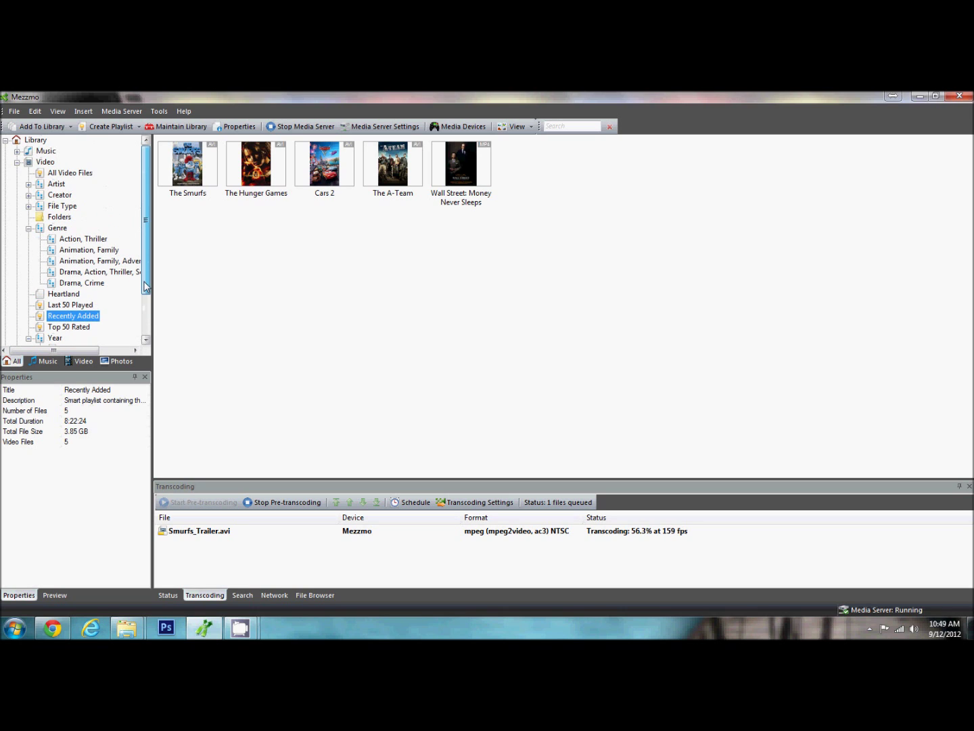
- Review the genre list, check the genre entry in The Smurfs video's properties, and close them without saving
{"action": "left_click", "coordinate": [54, 228]}
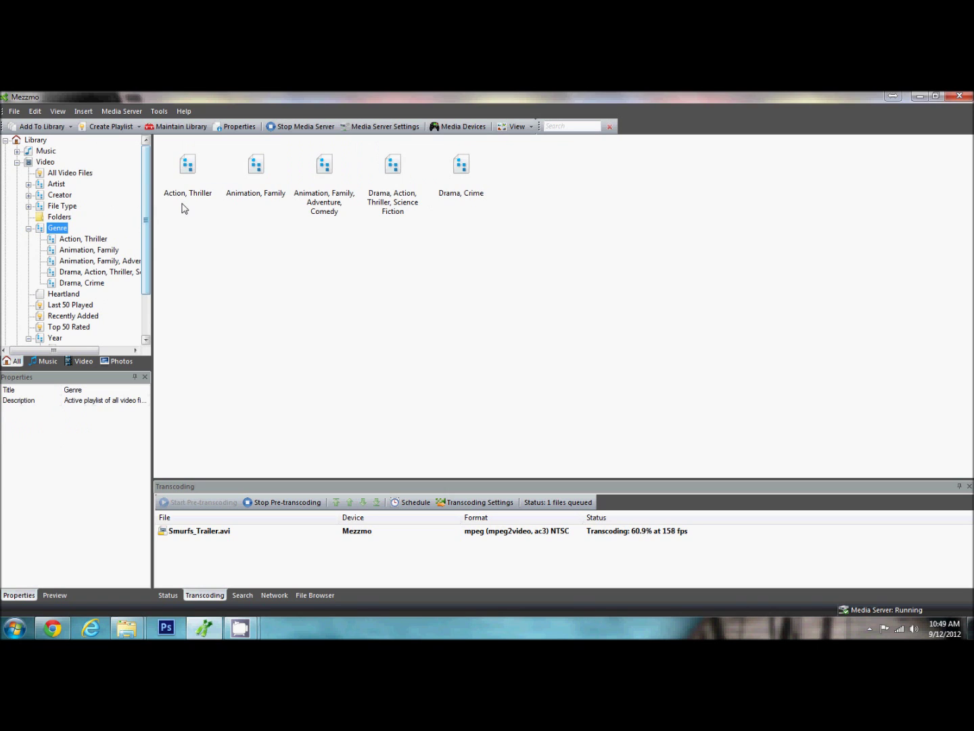
{"action": "left_click", "coordinate": [52, 175]}
{"action": "right_click", "coordinate": [396, 157]}
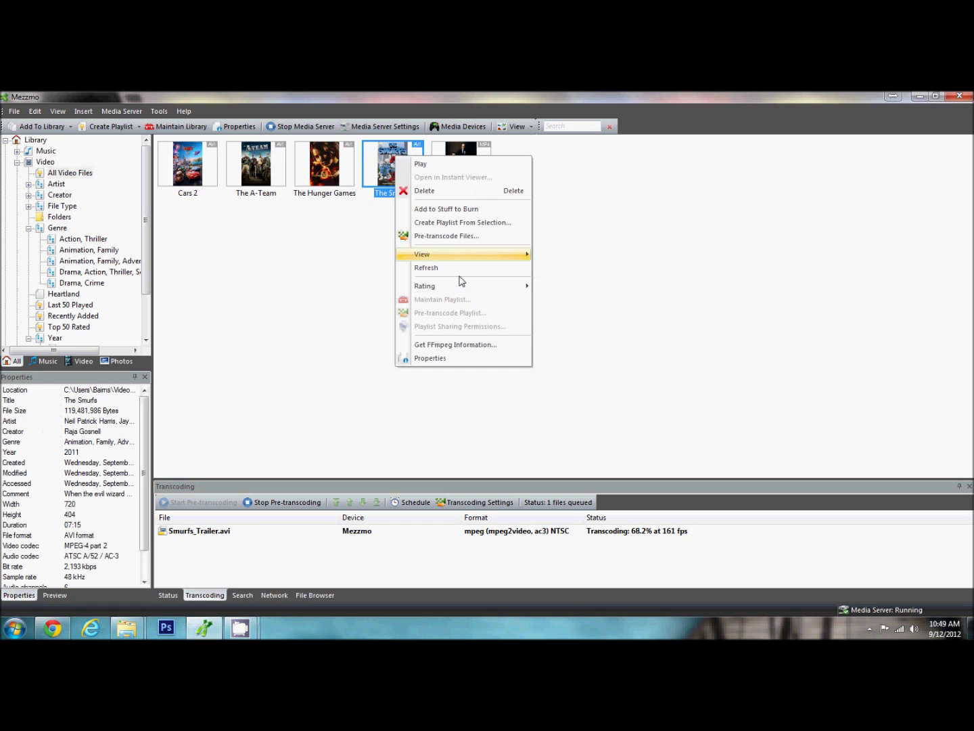
{"action": "left_click", "coordinate": [438, 358]}
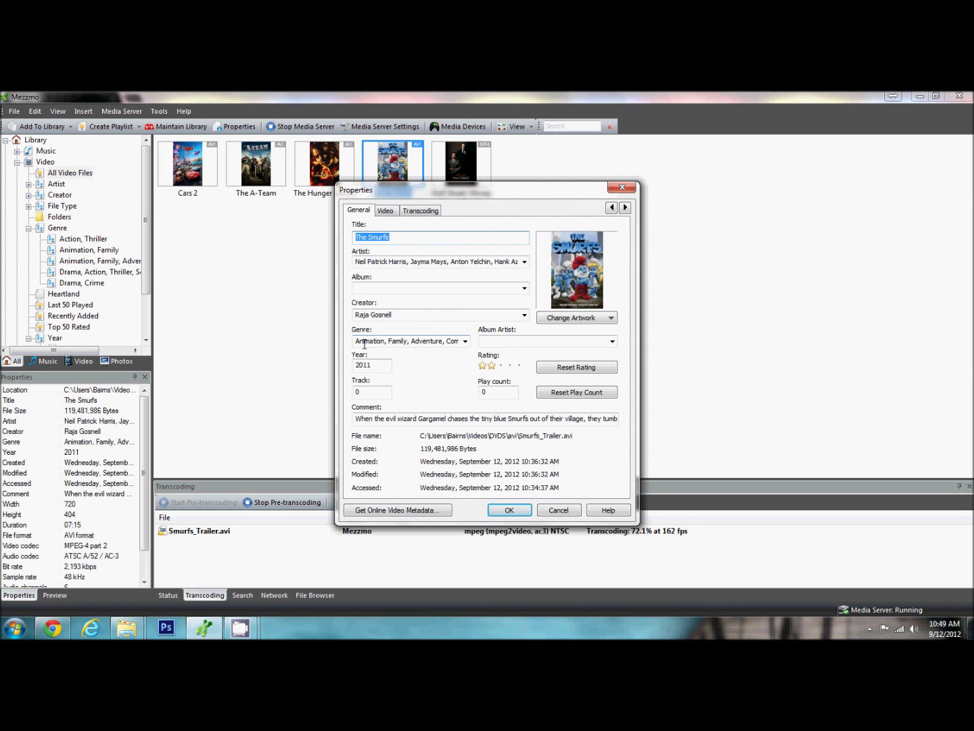
{"action": "left_click", "coordinate": [429, 344]}
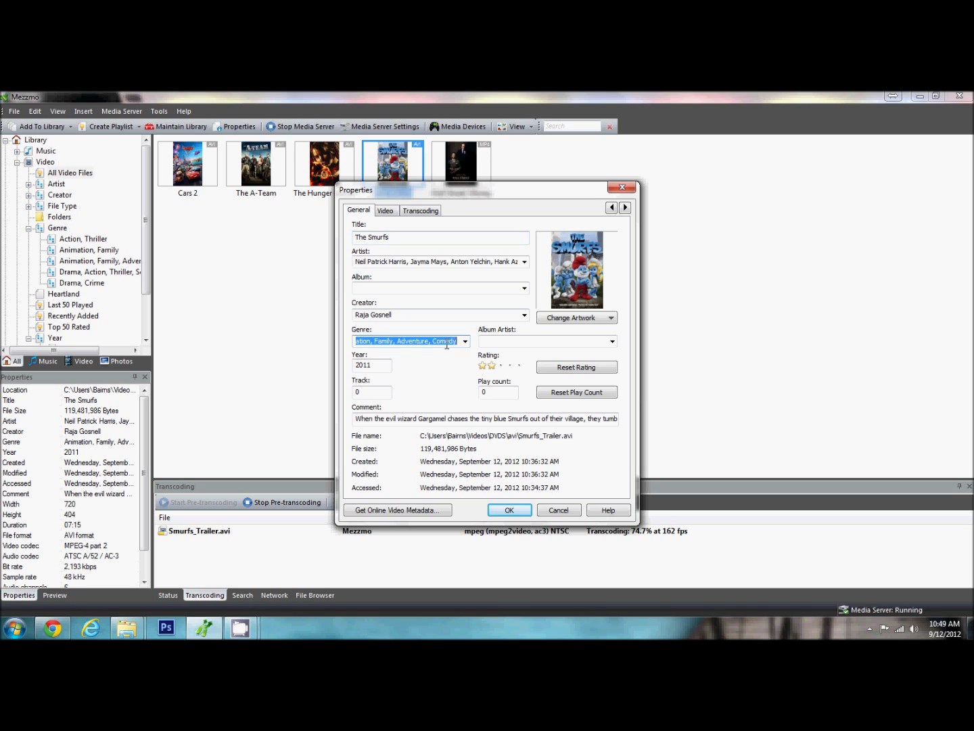
{"action": "left_click", "coordinate": [561, 512]}
- Look through the genre groups again and select The Smurfs among all video files
{"action": "left_click", "coordinate": [54, 229]}
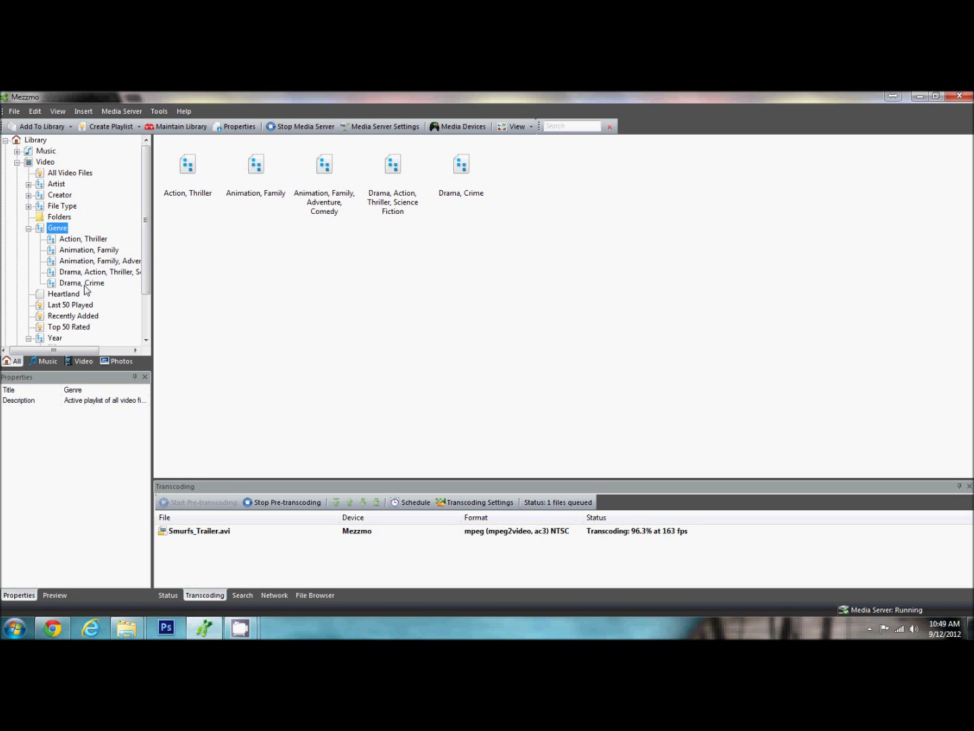
{"action": "left_click_drag", "start_coordinate": [150, 283], "coordinate": [45, 238]}
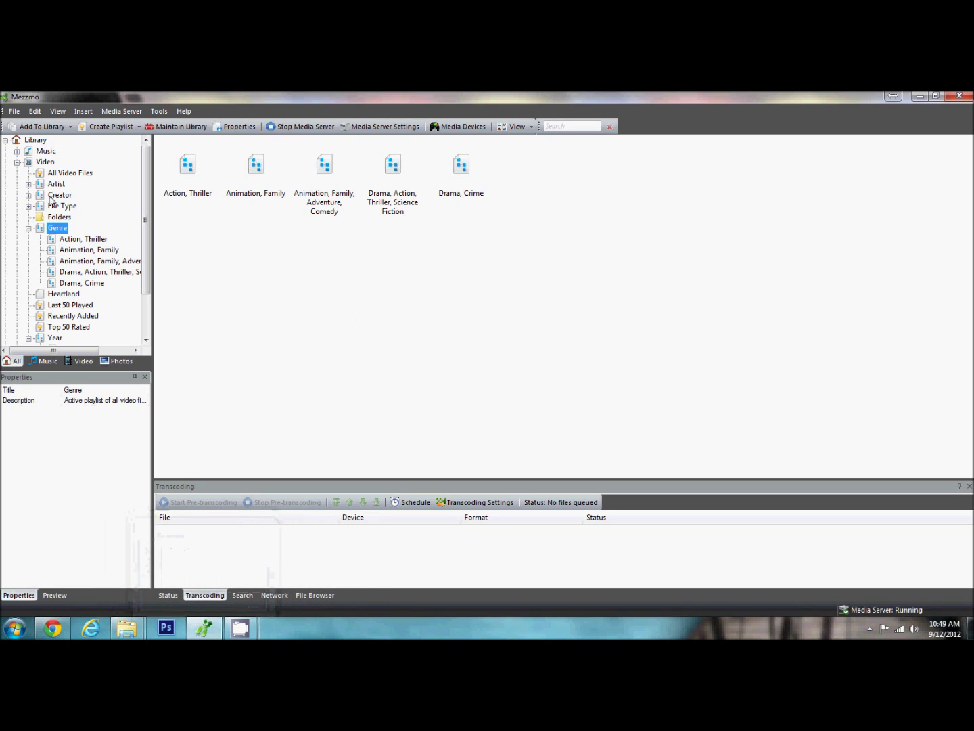
{"action": "left_click", "coordinate": [59, 174]}
{"action": "left_click", "coordinate": [394, 176]}
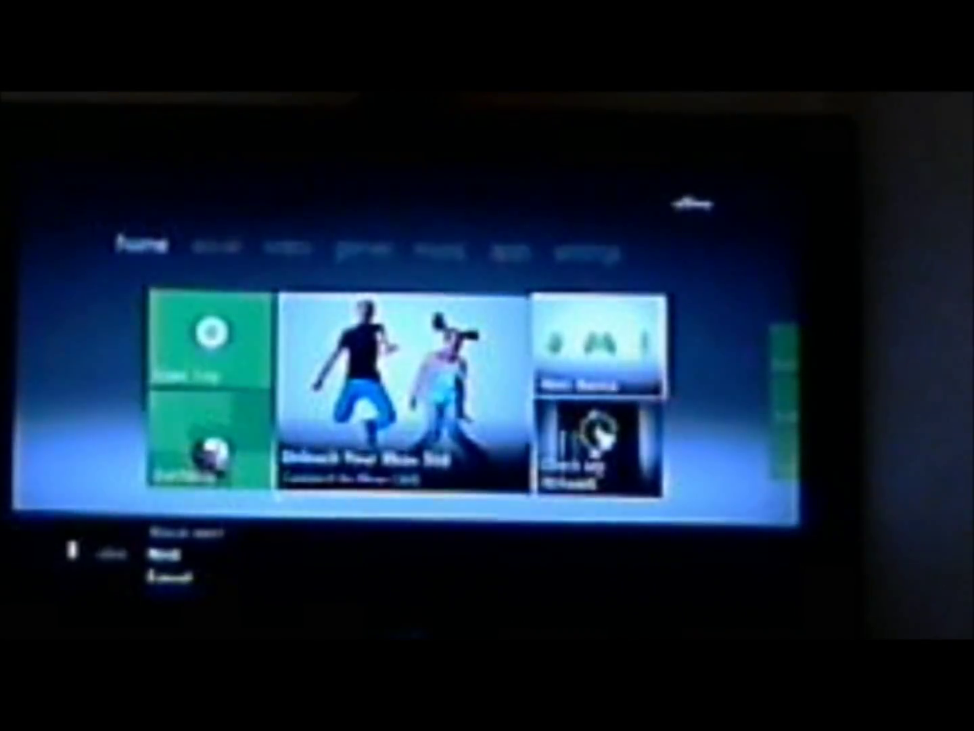
{"action": "key", "text": "Right"}
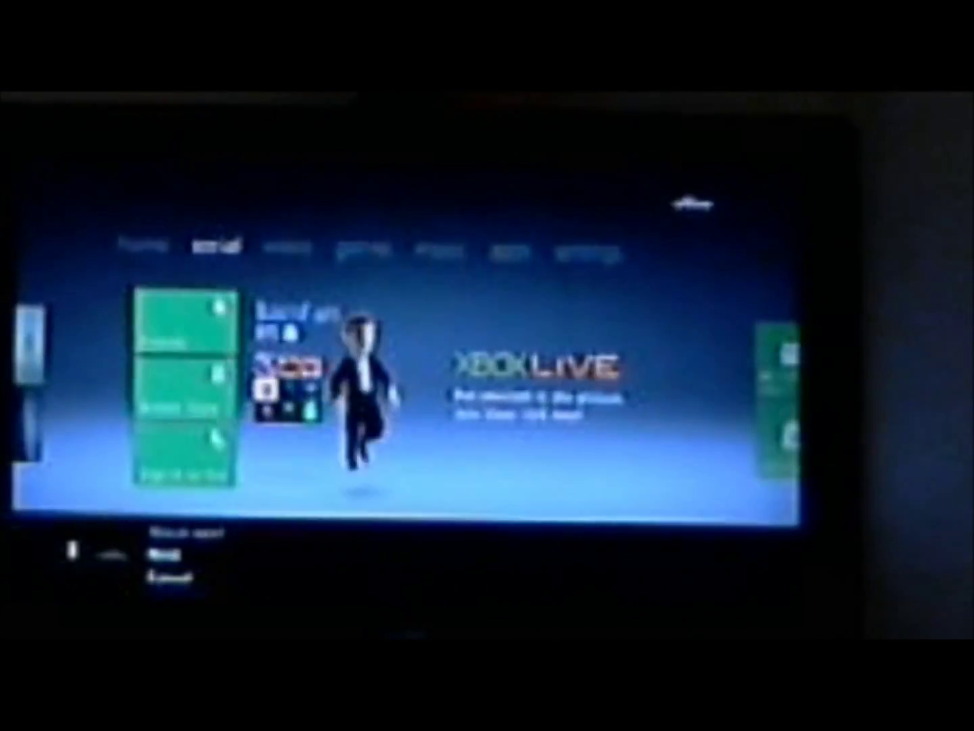
{"action": "key", "text": "Right"}
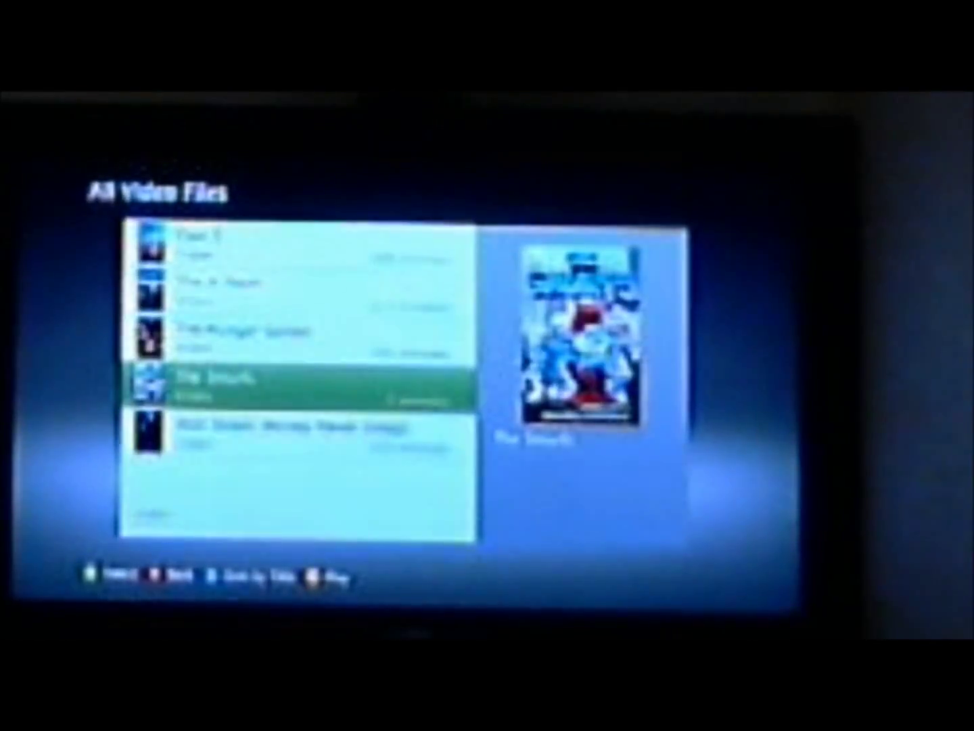
{"action": "key", "text": "Up"}
{"action": "key", "text": "Up"}
{"action": "key", "text": "Up"}
{"action": "key", "text": "Down"}
{"action": "key", "text": "Down"}
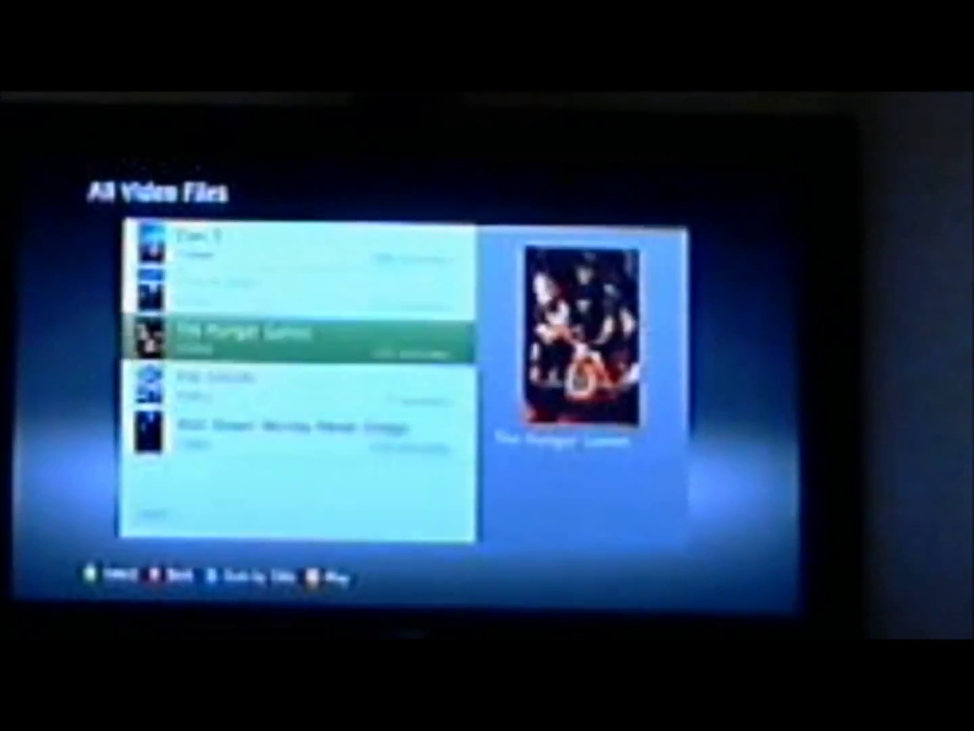